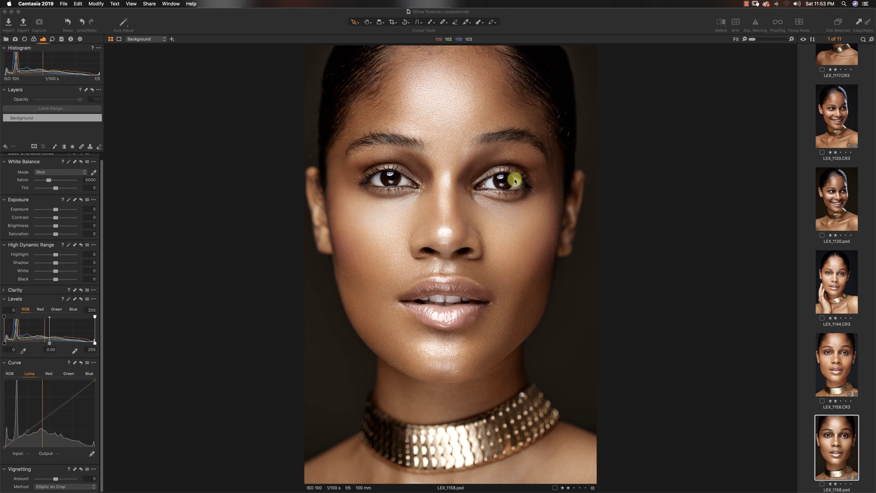
Reset the adjustments on the raw file LEX_1158.CR3 to view the original capture, and undo the reset
{"action": "left_click", "coordinate": [834, 356]}
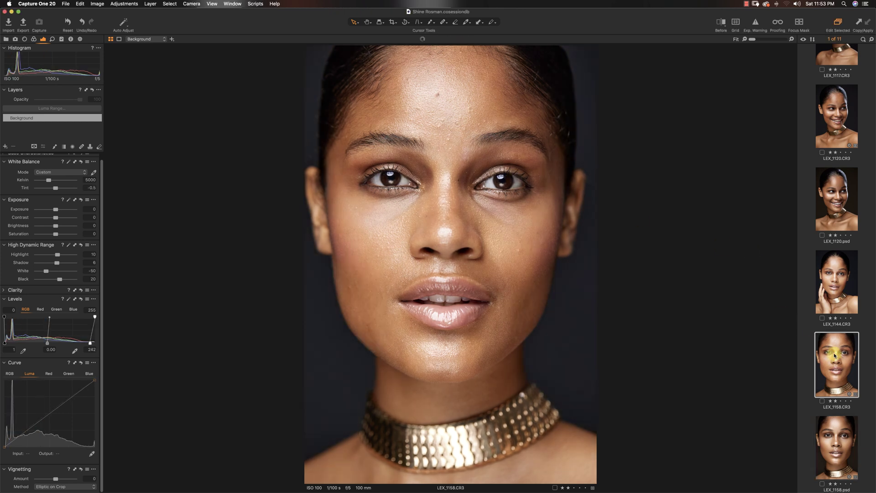
{"action": "left_click", "coordinate": [102, 4]}
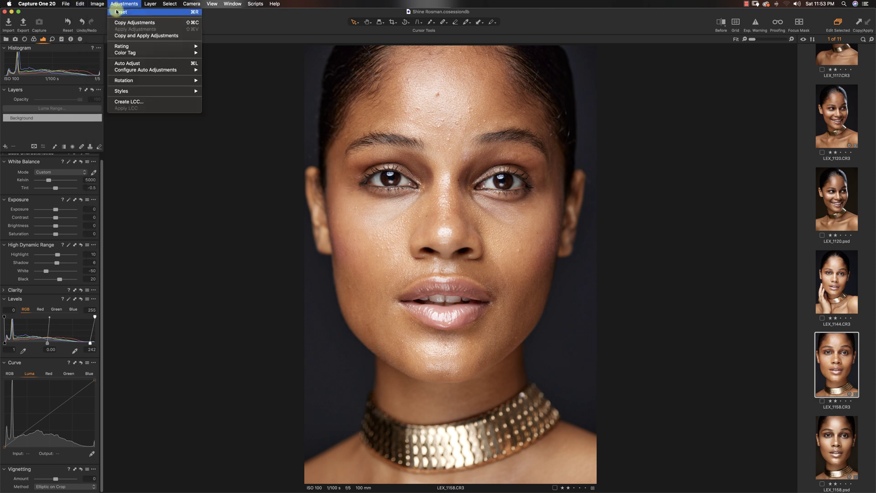
{"action": "left_click", "coordinate": [117, 12]}
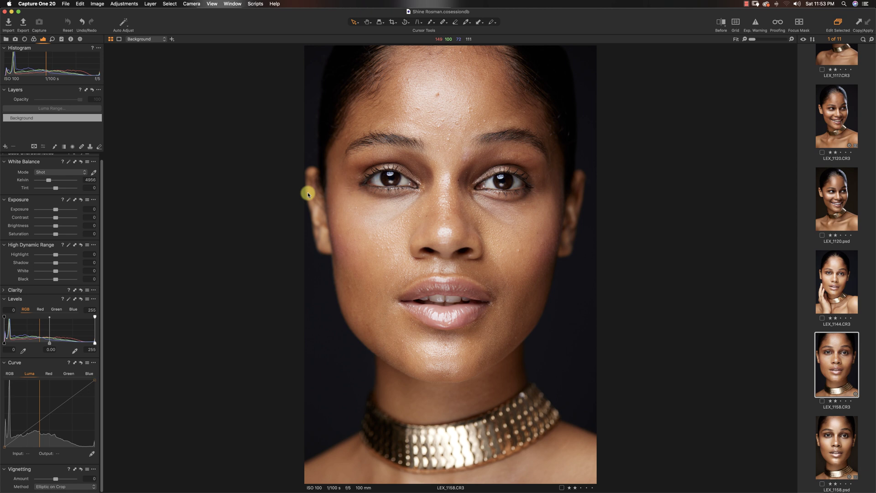
{"action": "key", "text": "super+z"}
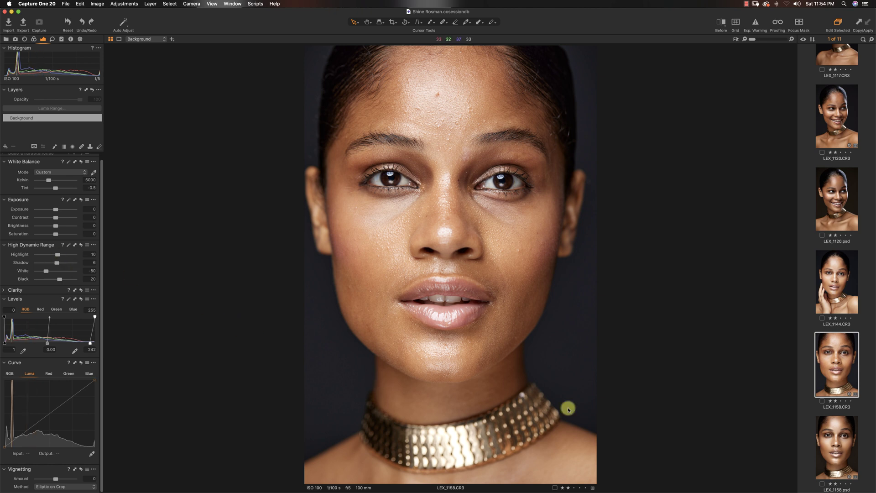
Compare the retouched LEX_1158.psd with the raw LEX_1158.CR3, switching back and forth and finishing on the PSD
{"action": "left_click", "coordinate": [833, 439]}
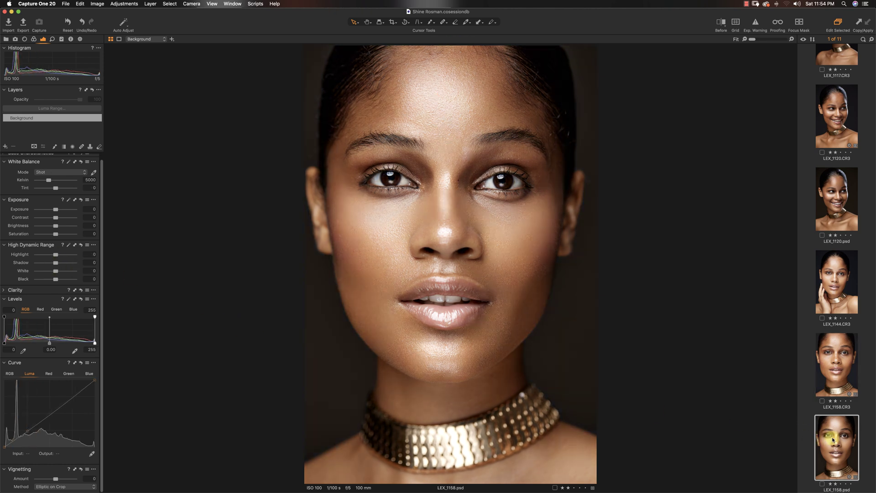
{"action": "left_click", "coordinate": [831, 367]}
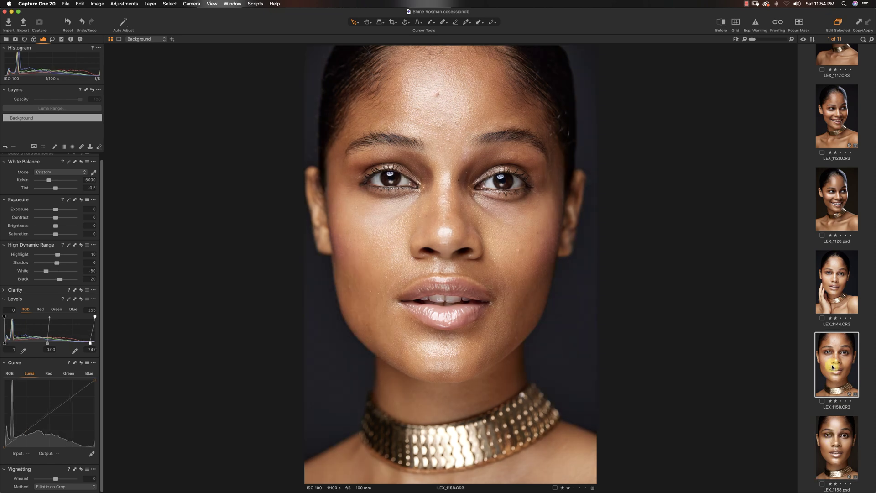
{"action": "left_click", "coordinate": [846, 436]}
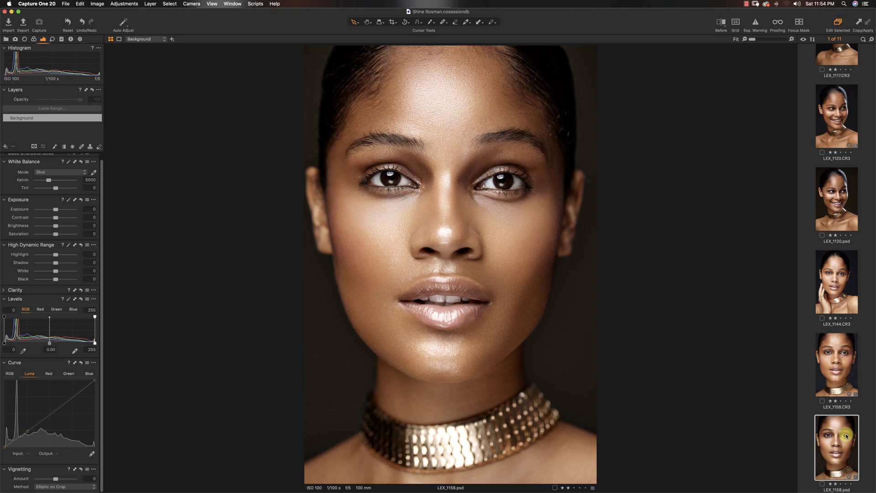
{"action": "left_click", "coordinate": [842, 368]}
{"action": "left_click", "coordinate": [844, 456]}
Switch to Adobe Photoshop 2021 and hide every layer of LEX_1158.psd except Background and BFS
{"action": "mouse_move", "coordinate": [475, 489]}
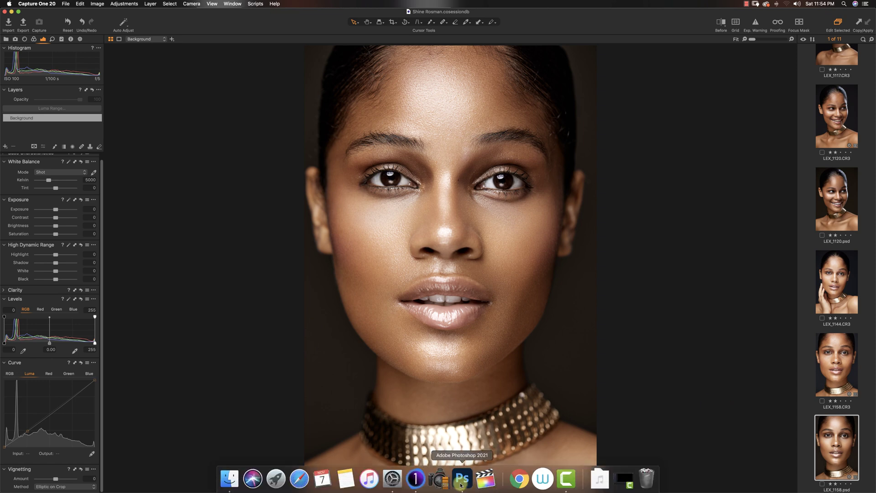
{"action": "left_click", "coordinate": [461, 478]}
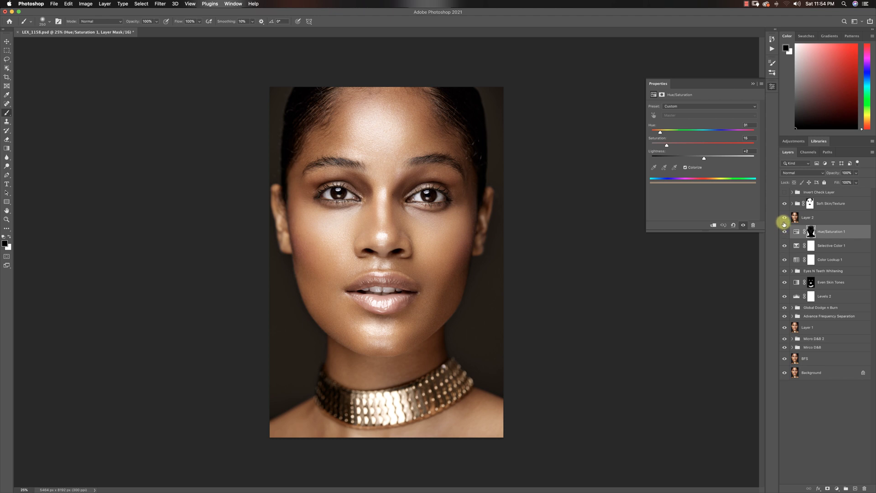
{"action": "left_click", "coordinate": [785, 373], "text": "alt"}
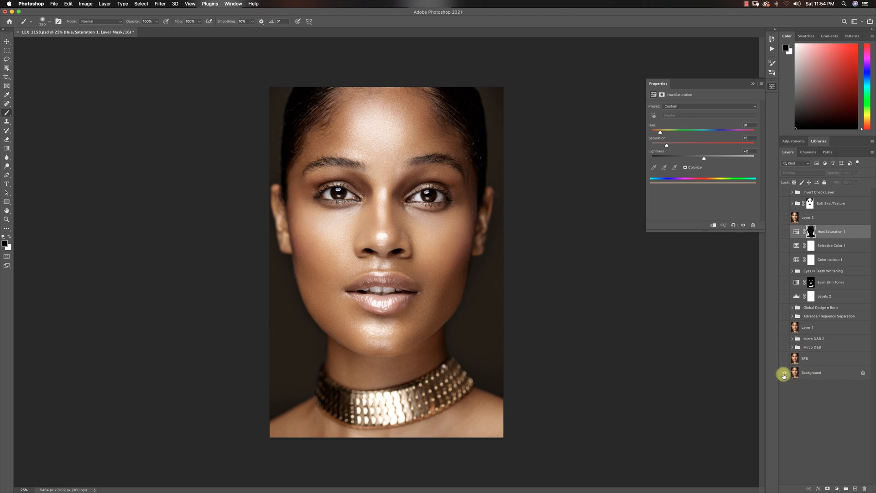
{"action": "left_click", "coordinate": [753, 83]}
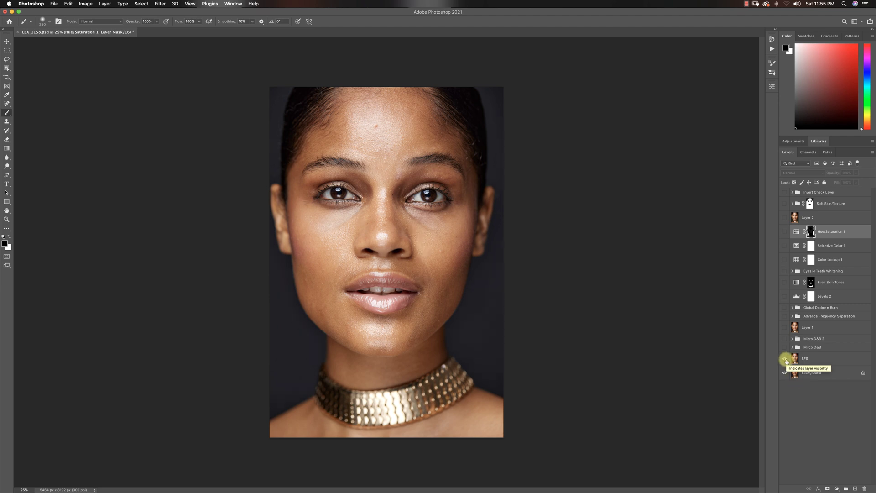
Compare the middle of the face at 50% zoom with the BFS layer hidden and shown
{"action": "key", "text": "z"}
{"action": "left_click", "coordinate": [386, 220]}
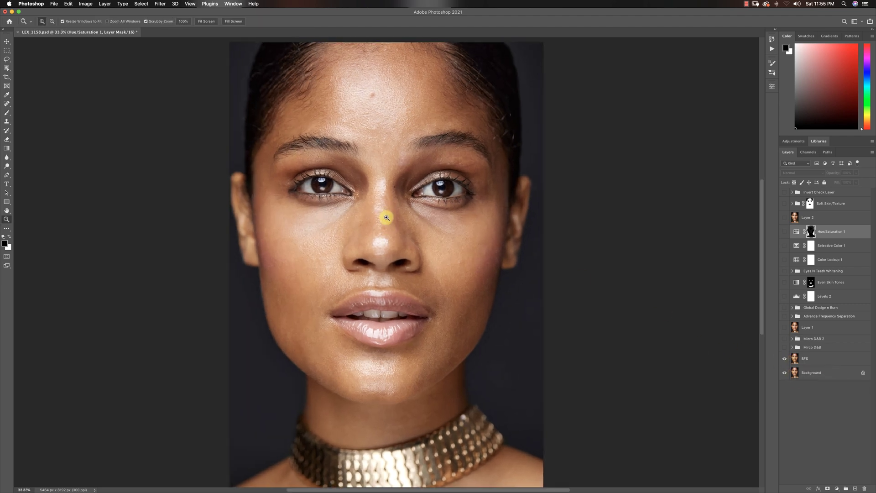
{"action": "key", "text": "b"}
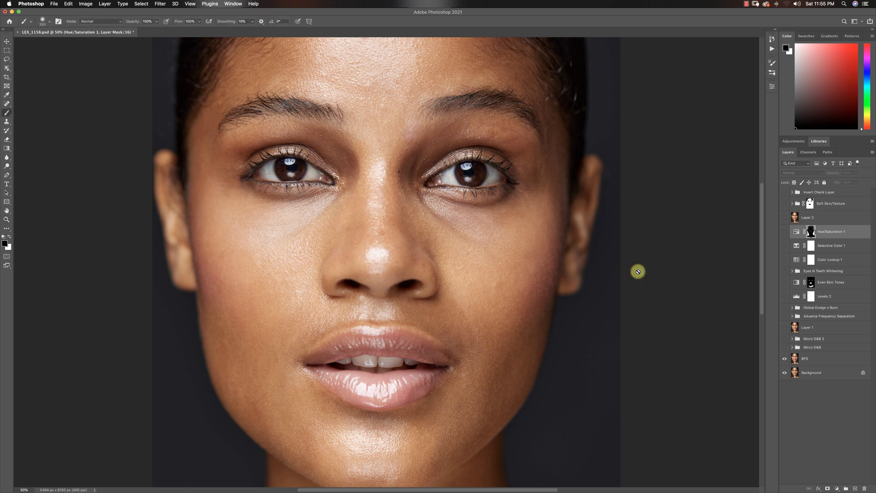
{"action": "left_click", "coordinate": [784, 359]}
{"action": "left_click", "coordinate": [785, 359]}
Compare the forehead and eye area with the BFS layer hidden and shown
{"action": "left_click_drag", "start_coordinate": [479, 270], "coordinate": [481, 367]}
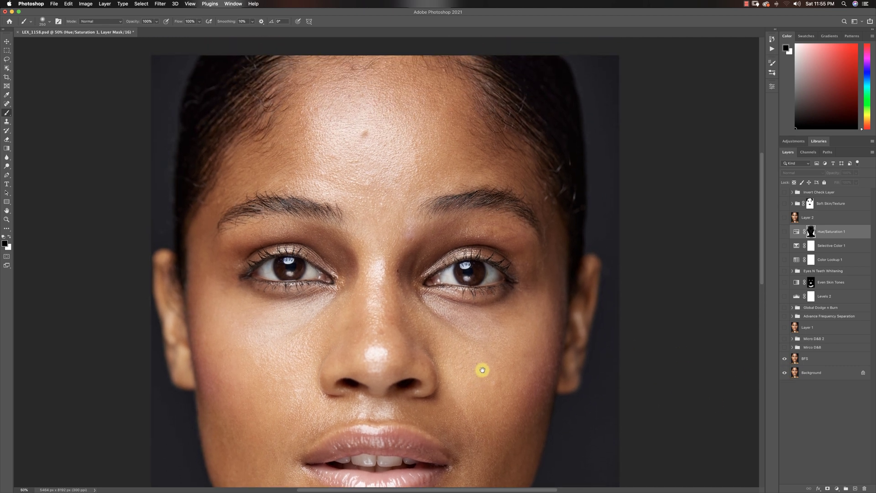
{"action": "left_click", "coordinate": [785, 360]}
{"action": "left_click", "coordinate": [785, 360]}
Compare the cheeks, mouth and chin with the BFS layer hidden and shown
{"action": "left_click_drag", "start_coordinate": [486, 368], "coordinate": [518, 318]}
{"action": "scroll", "coordinate": [500, 367], "scroll_direction": "down", "scroll_amount": 5}
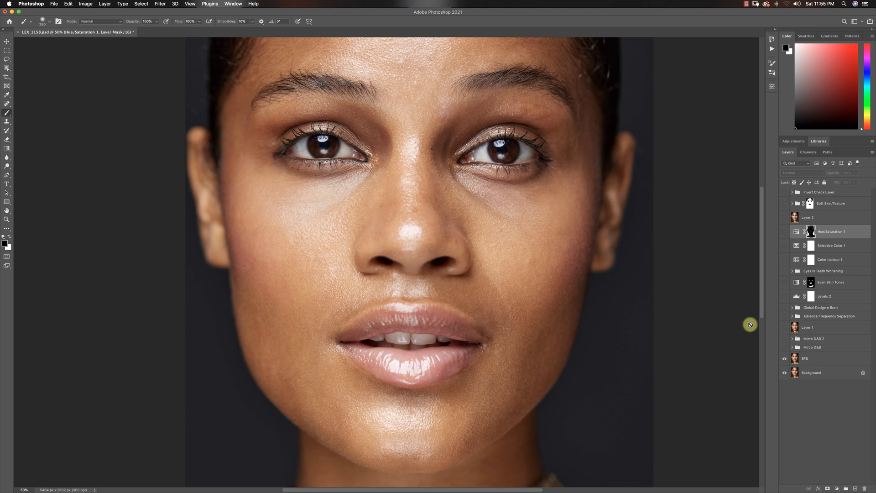
{"action": "left_click", "coordinate": [784, 361]}
{"action": "left_click", "coordinate": [785, 360]}
{"action": "scroll", "coordinate": [506, 287], "scroll_direction": "down", "scroll_amount": 1}
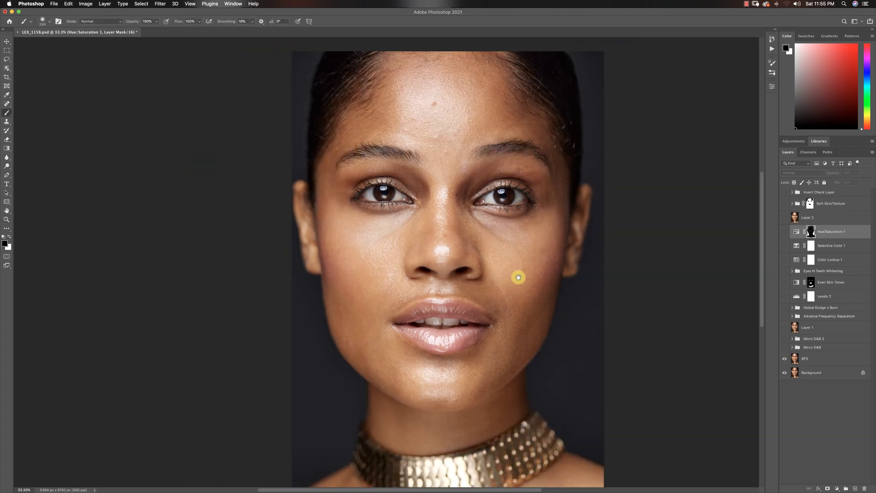
{"action": "left_click_drag", "start_coordinate": [518, 275], "coordinate": [473, 301]}
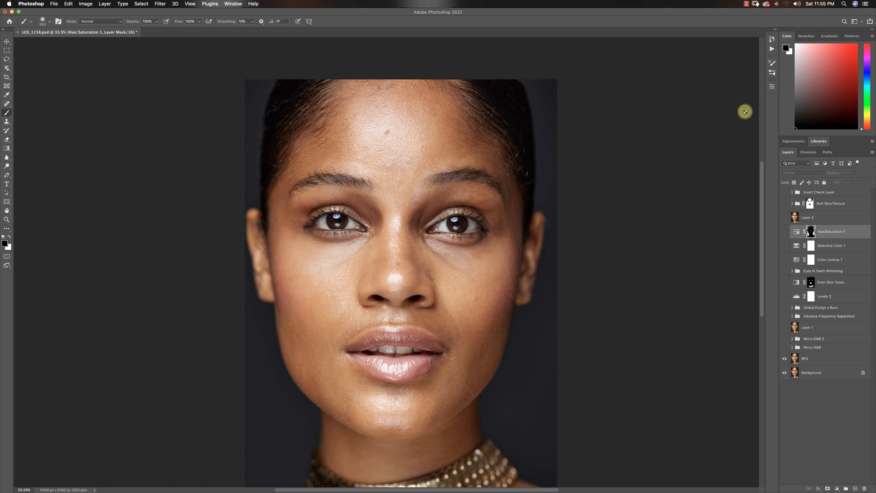
Review the list of saved retouching actions, including the dodge and burn and frequency separation ones
{"action": "left_click", "coordinate": [771, 49]}
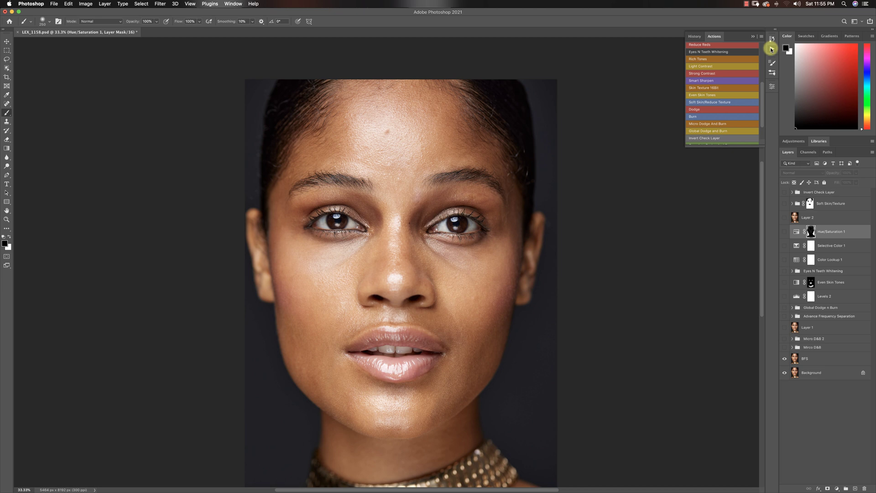
{"action": "scroll", "coordinate": [742, 80], "scroll_direction": "down", "scroll_amount": 3}
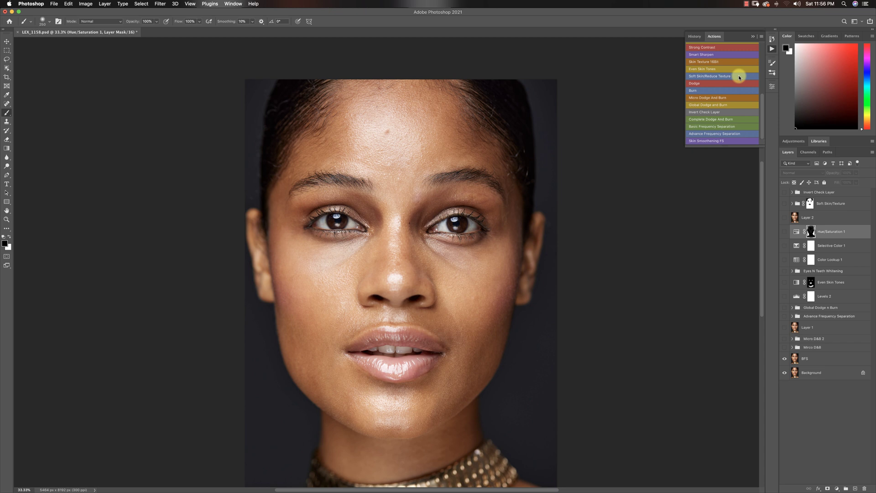
{"action": "left_click", "coordinate": [772, 51]}
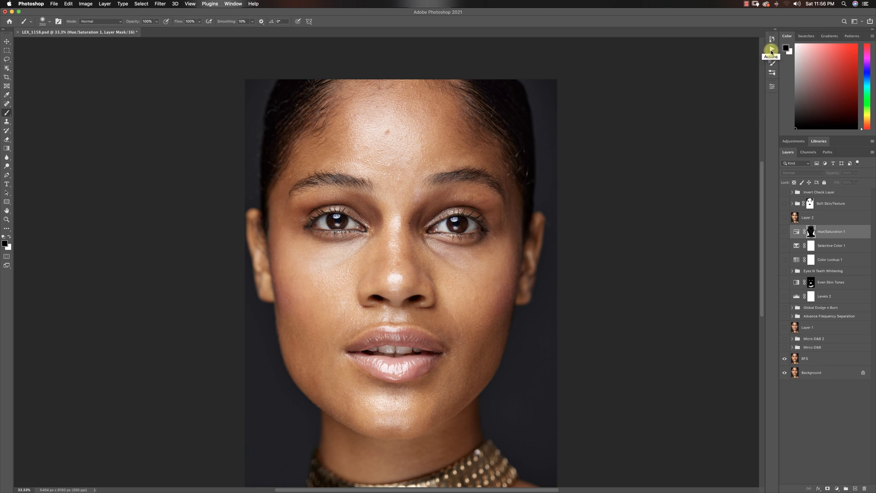
{"action": "left_click", "coordinate": [771, 51]}
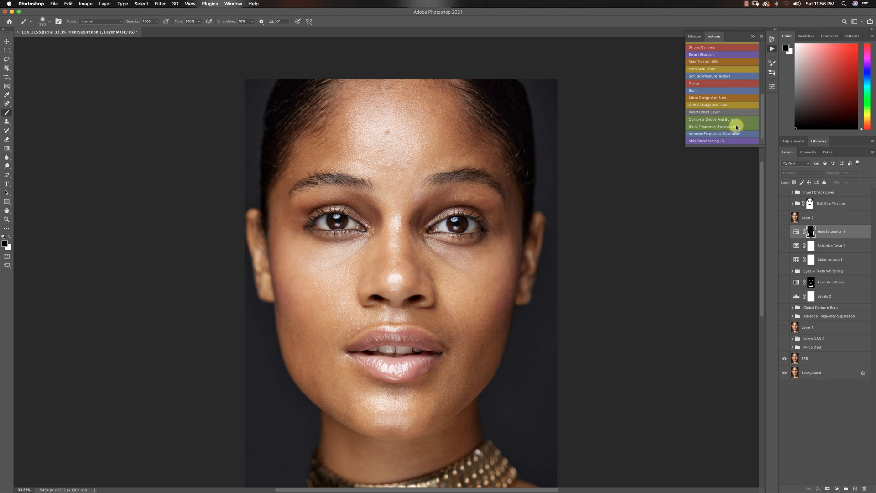
{"action": "left_click", "coordinate": [772, 49]}
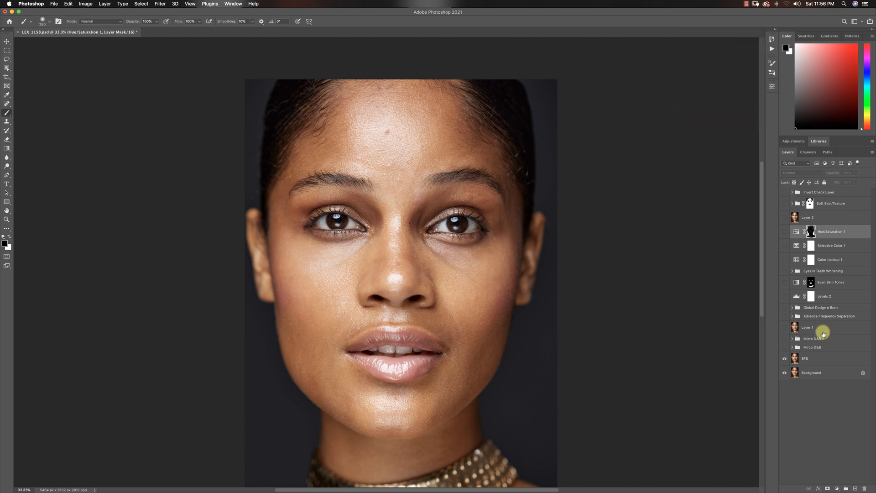
Select the BFS layer and compare the whole face with that layer hidden and shown
{"action": "left_click", "coordinate": [809, 363]}
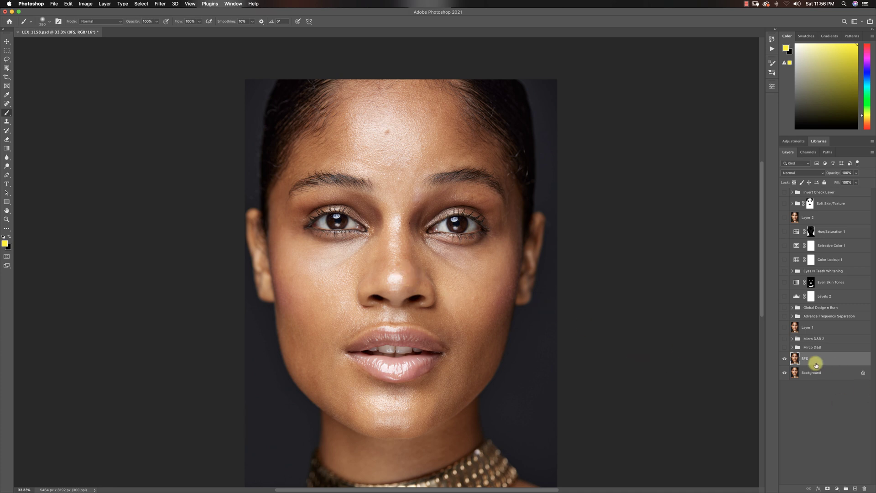
{"action": "left_click", "coordinate": [785, 359]}
{"action": "left_click", "coordinate": [785, 359]}
{"action": "left_click", "coordinate": [785, 359]}
{"action": "left_click", "coordinate": [785, 359]}
{"action": "scroll", "coordinate": [509, 292], "scroll_direction": "down", "scroll_amount": 2}
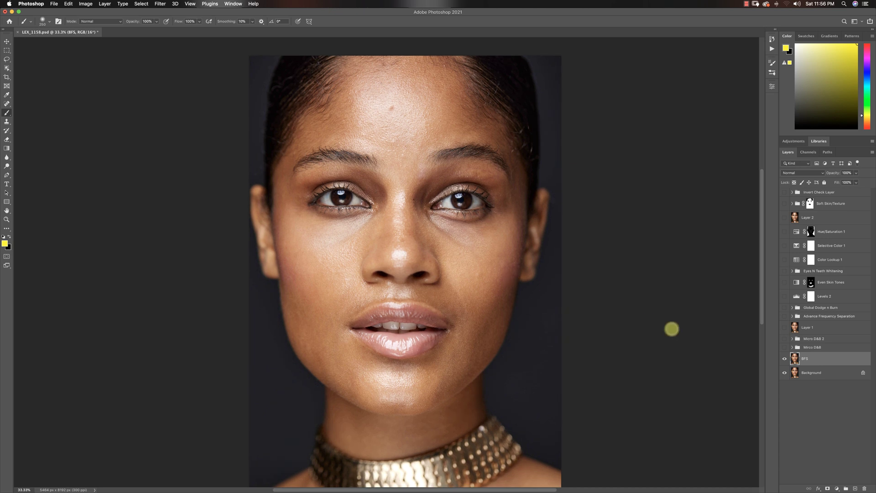
Expand the Mirco D&B group and inspect the curves of its Dodge and Burn layers
{"action": "left_click", "coordinate": [792, 348]}
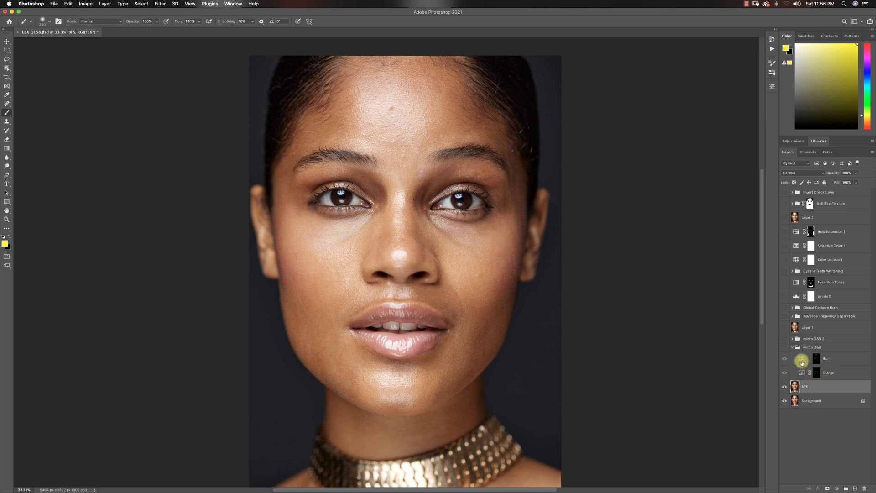
{"action": "left_click", "coordinate": [802, 362]}
{"action": "left_click", "coordinate": [800, 371]}
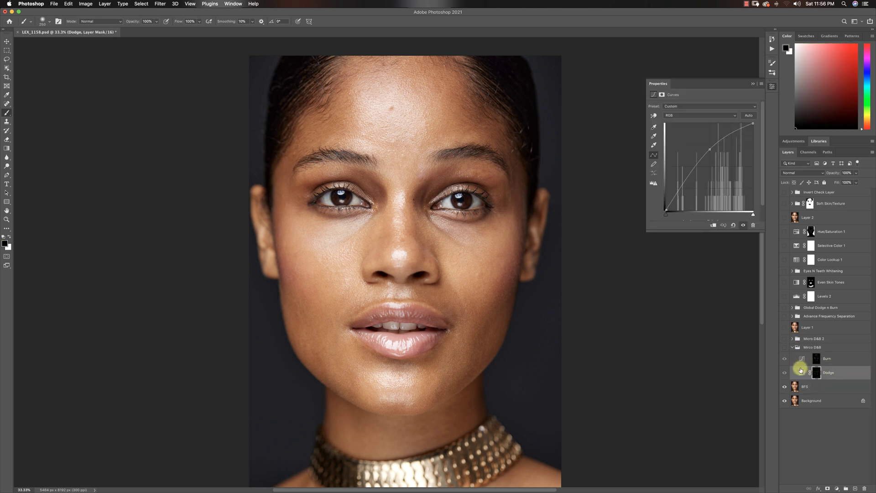
{"action": "left_click", "coordinate": [803, 358]}
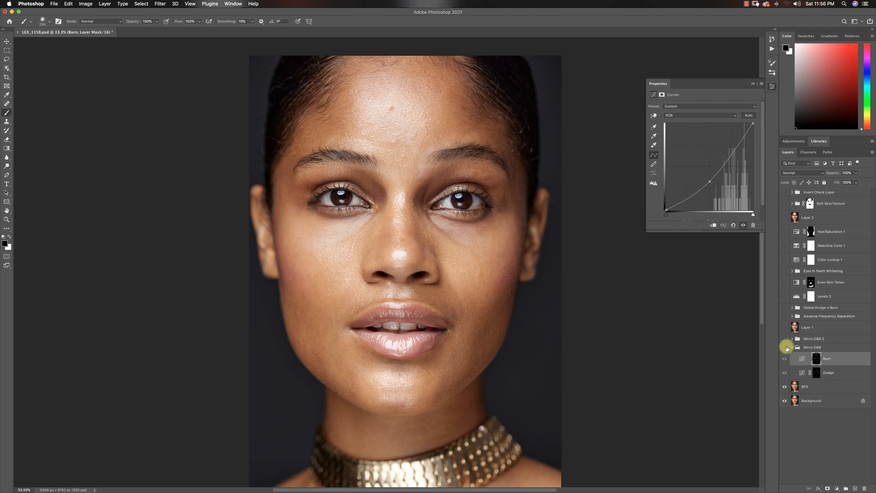
{"action": "left_click", "coordinate": [752, 83]}
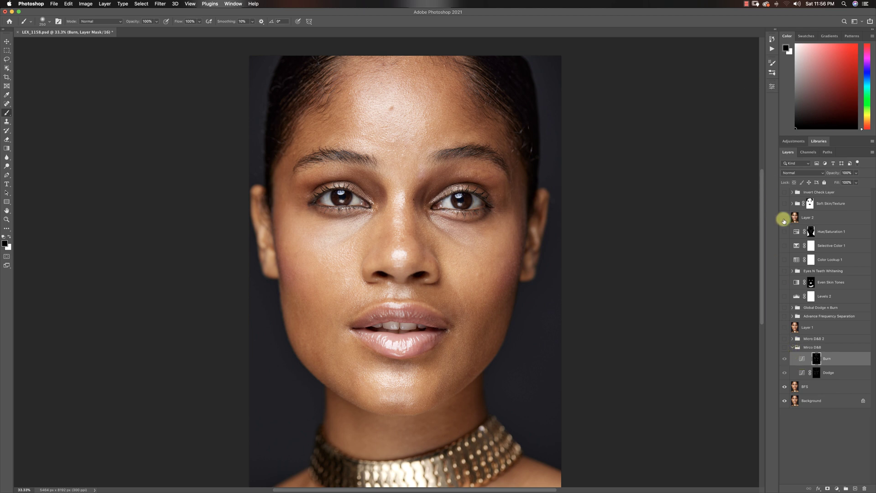
Turn on the Mirco D&B group and compare the skin repeatedly with and without it, leaving it shown
{"action": "left_click", "coordinate": [785, 348]}
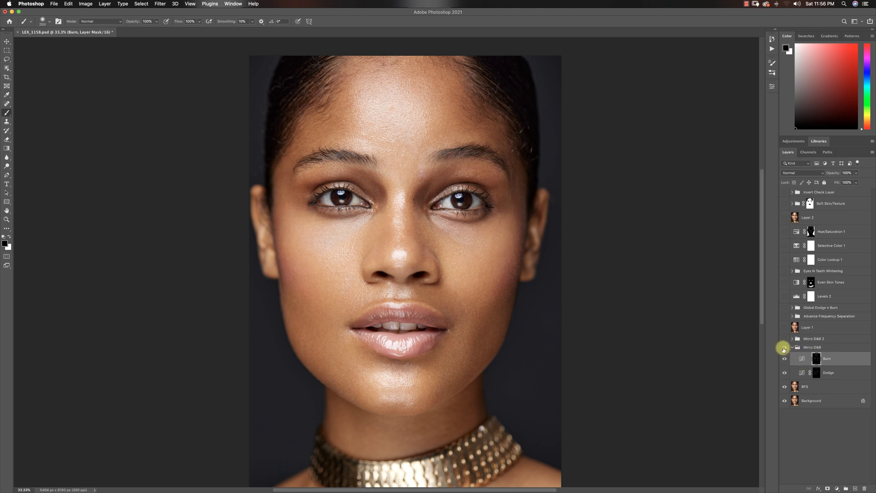
{"action": "left_click", "coordinate": [784, 347]}
{"action": "left_click", "coordinate": [784, 347]}
{"action": "left_click", "coordinate": [784, 348]}
{"action": "left_click", "coordinate": [784, 348]}
{"action": "left_click", "coordinate": [784, 347]}
{"action": "left_click", "coordinate": [784, 348]}
{"action": "left_click", "coordinate": [783, 348]}
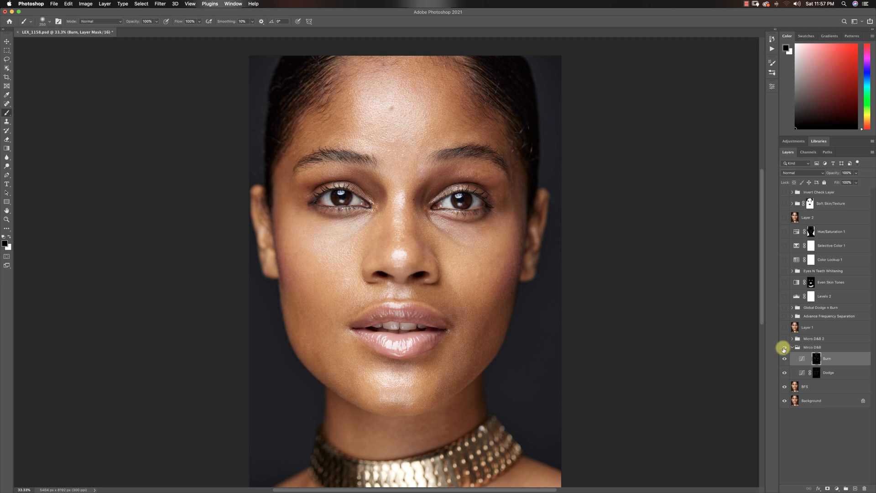
{"action": "left_click", "coordinate": [784, 348]}
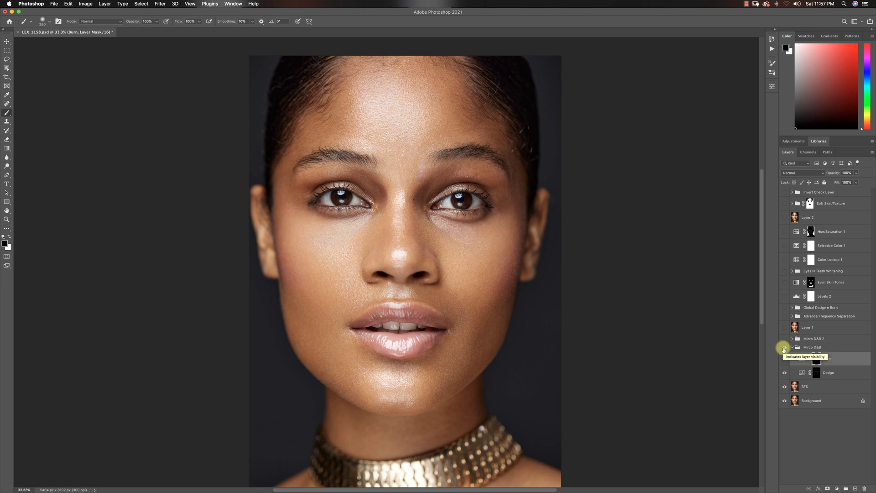
{"action": "left_click", "coordinate": [784, 347]}
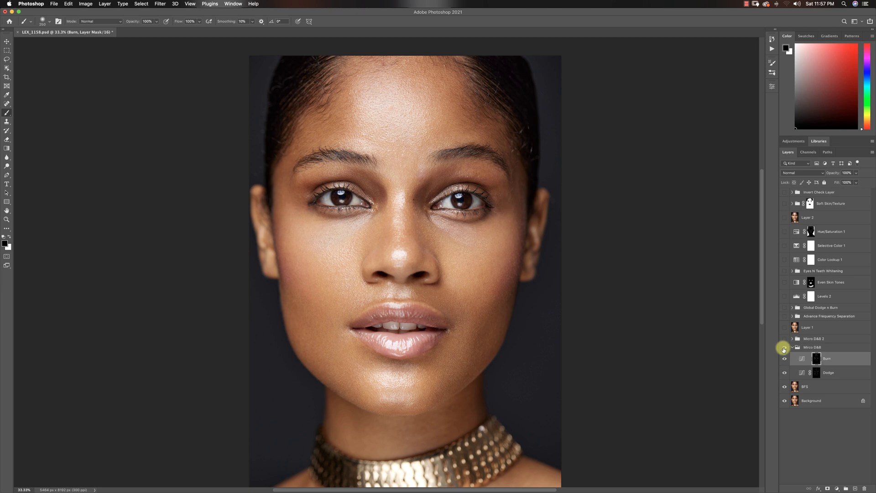
{"action": "left_click", "coordinate": [784, 348]}
Compare the whole portrait at 16.7% zoom with the Mirco D&B group hidden and shown
{"action": "key", "text": "z"}
{"action": "left_click", "coordinate": [490, 343], "text": "alt"}
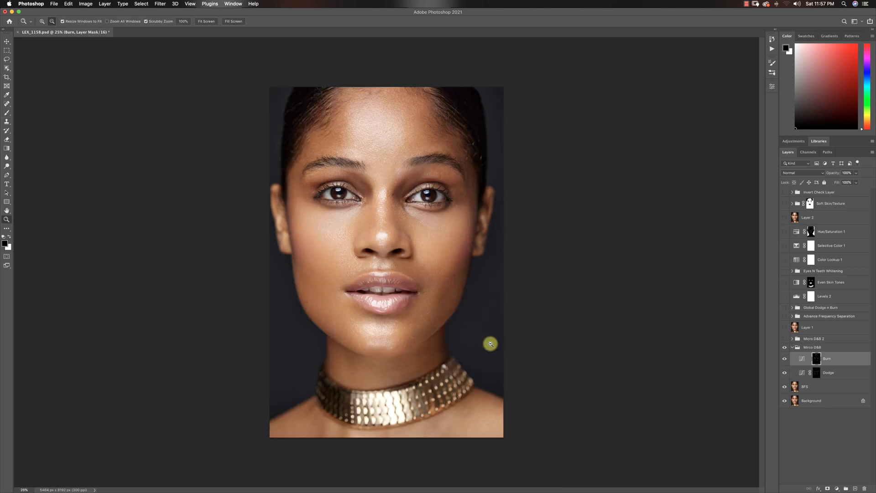
{"action": "left_click", "coordinate": [491, 344], "text": "alt"}
{"action": "key", "text": "b"}
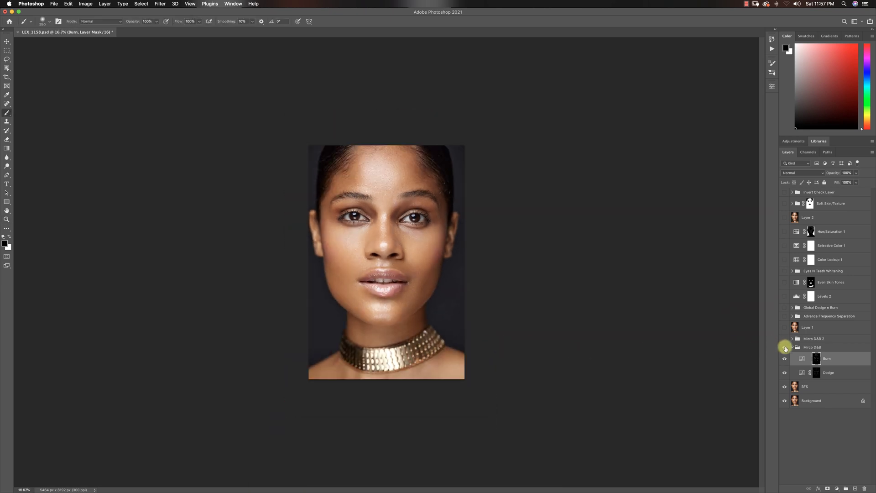
{"action": "left_click", "coordinate": [785, 347]}
{"action": "left_click", "coordinate": [785, 348]}
Compare the portrait with and without the Mirco D&B group under the Invert Check Layer, hiding the check layer again when done
{"action": "left_click", "coordinate": [785, 193]}
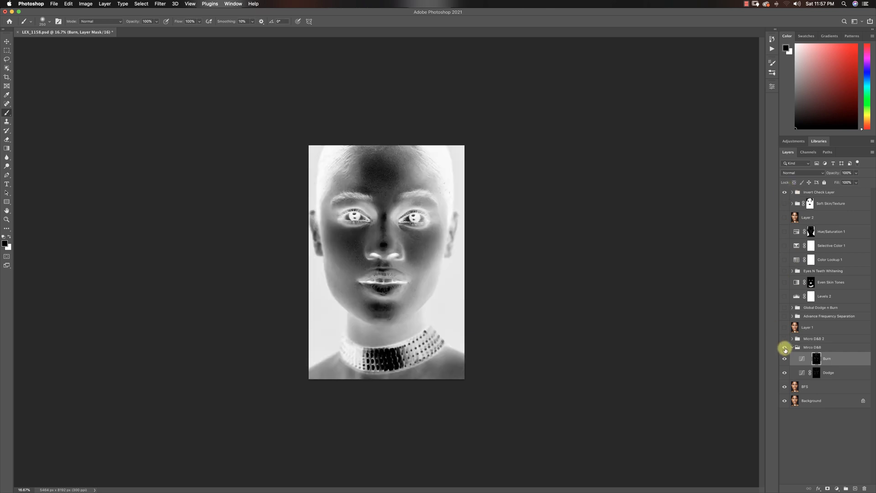
{"action": "left_click", "coordinate": [785, 348]}
{"action": "left_click", "coordinate": [785, 348]}
{"action": "left_click", "coordinate": [784, 193]}
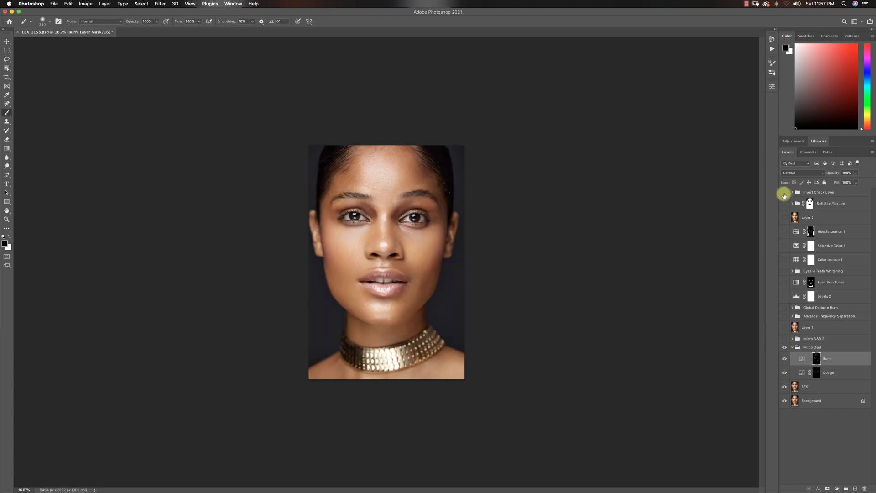
Examine the face up close at 50% and compare it at 33.3% with the Mirco D&B group hidden and shown
{"action": "key", "text": "z"}
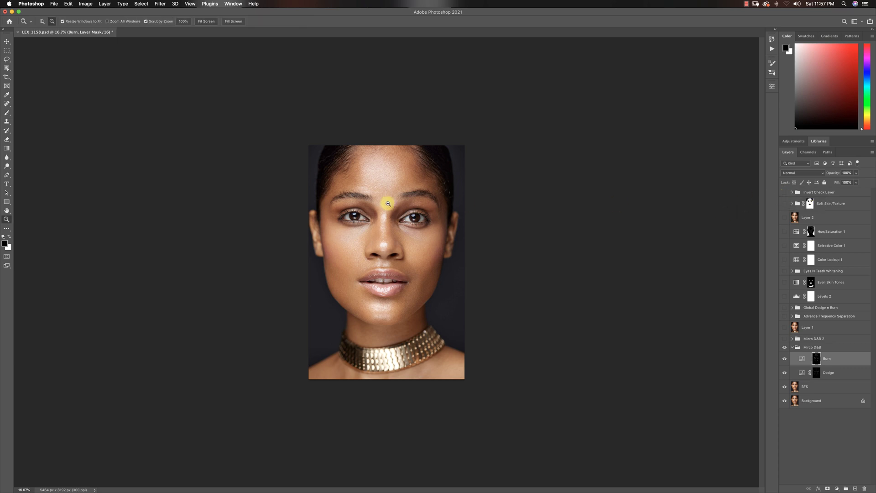
{"action": "left_click", "coordinate": [383, 218]}
{"action": "left_click", "coordinate": [383, 218]}
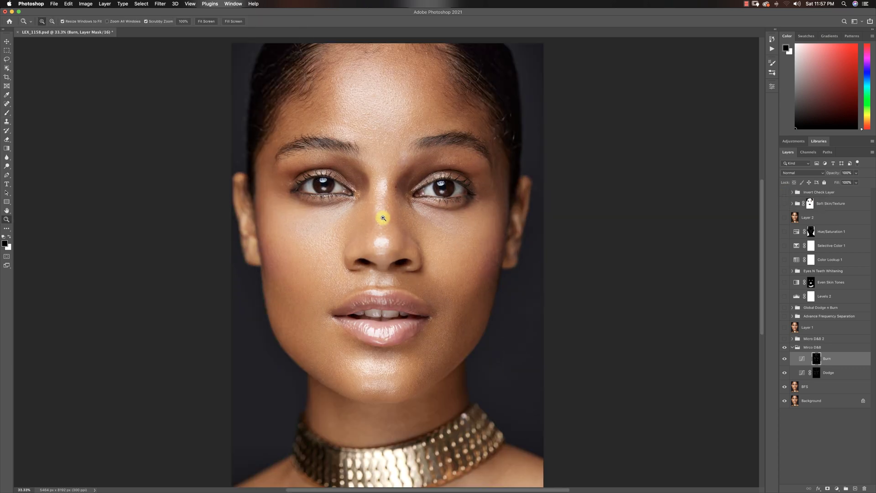
{"action": "left_click", "coordinate": [383, 211]}
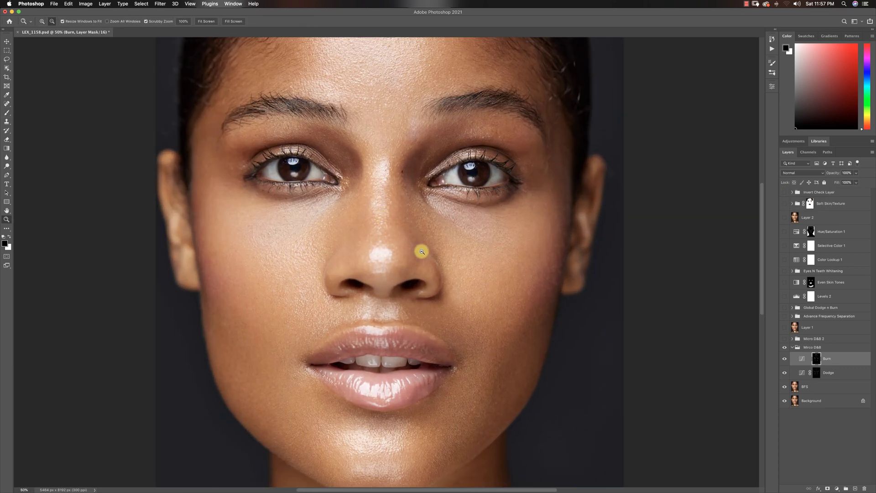
{"action": "left_click", "coordinate": [419, 250], "text": "alt"}
{"action": "key", "text": "b"}
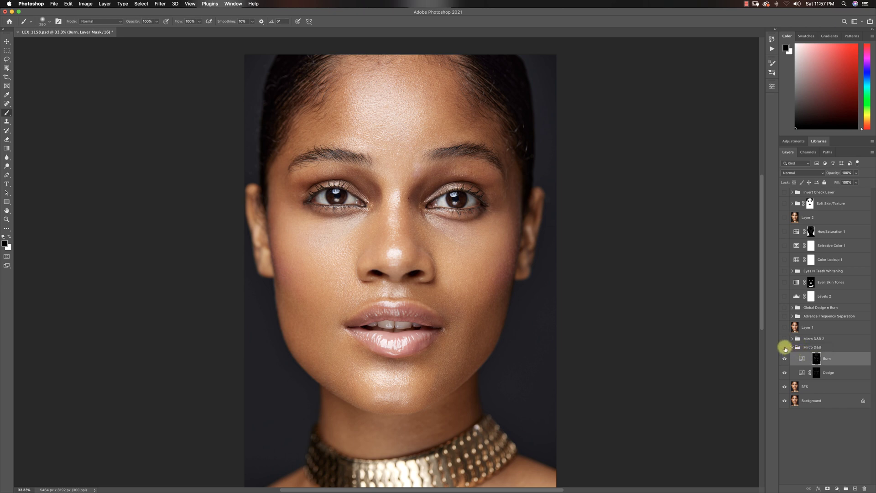
{"action": "left_click", "coordinate": [785, 348]}
{"action": "left_click", "coordinate": [785, 348]}
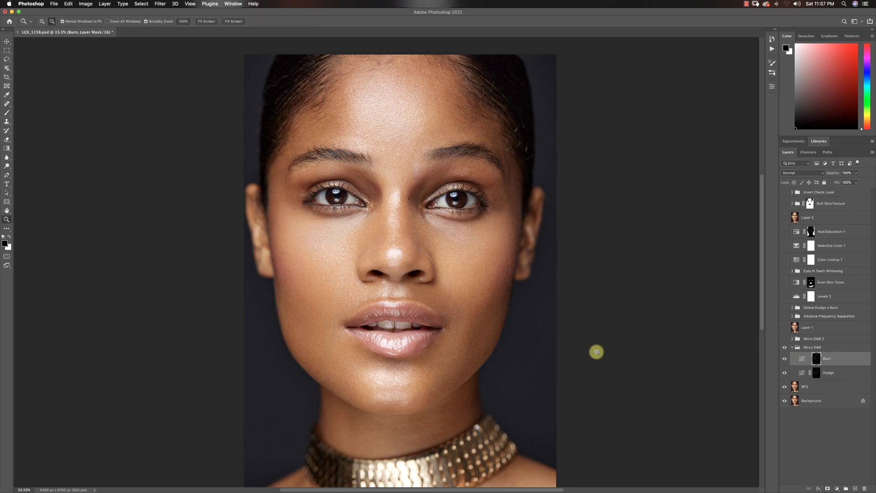
Compare the whole portrait at 25% zoom with the Mirco D&B group hidden and shown
{"action": "key", "text": "z"}
{"action": "left_click", "coordinate": [531, 327], "text": "alt"}
{"action": "key", "text": "b"}
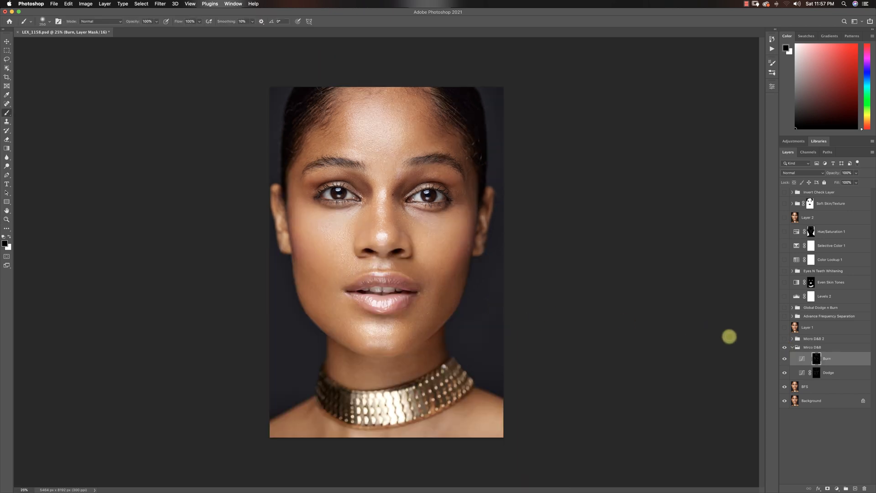
{"action": "left_click", "coordinate": [785, 348]}
{"action": "left_click", "coordinate": [784, 348]}
Turn on the Micro D&B 2 group and compare the facial skin at 66.7% zoom with and without it, leaving both micro groups shown
{"action": "key", "text": "z"}
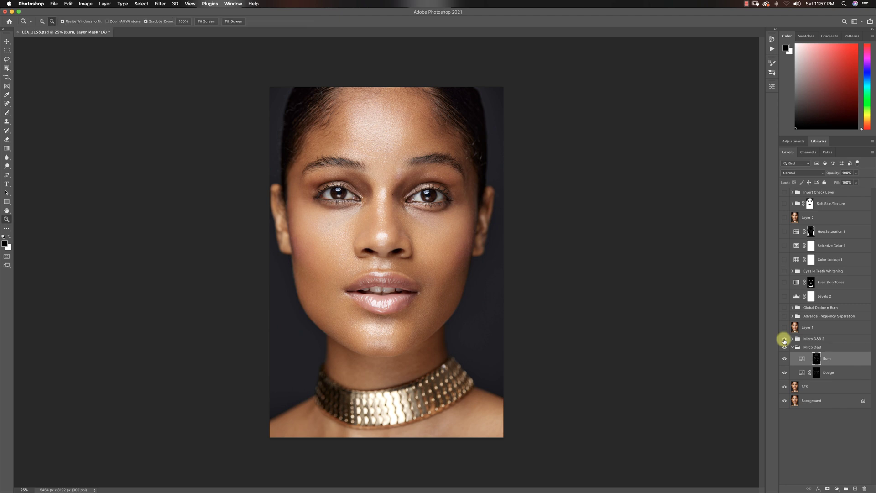
{"action": "left_click", "coordinate": [427, 260]}
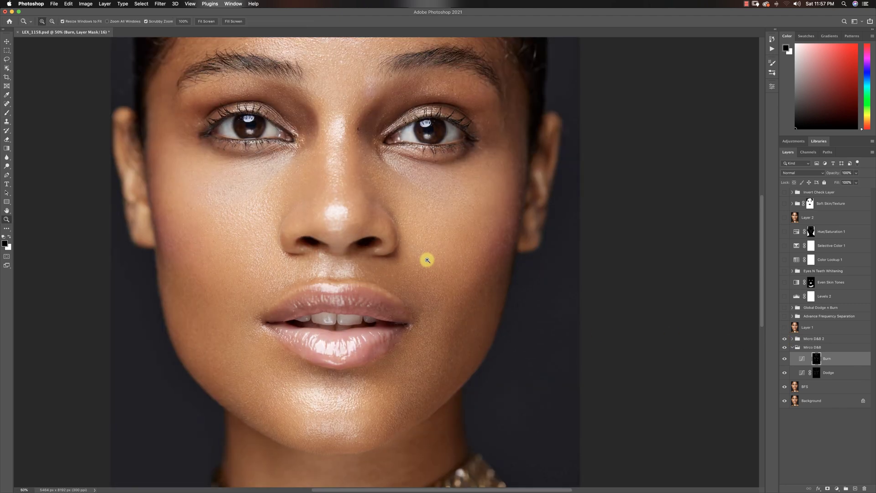
{"action": "left_click", "coordinate": [427, 259]}
{"action": "key", "text": "b"}
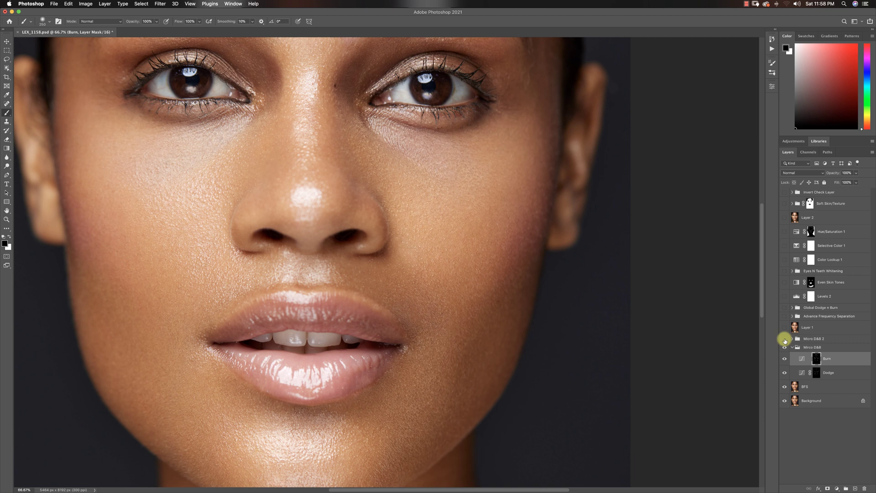
{"action": "left_click", "coordinate": [784, 339]}
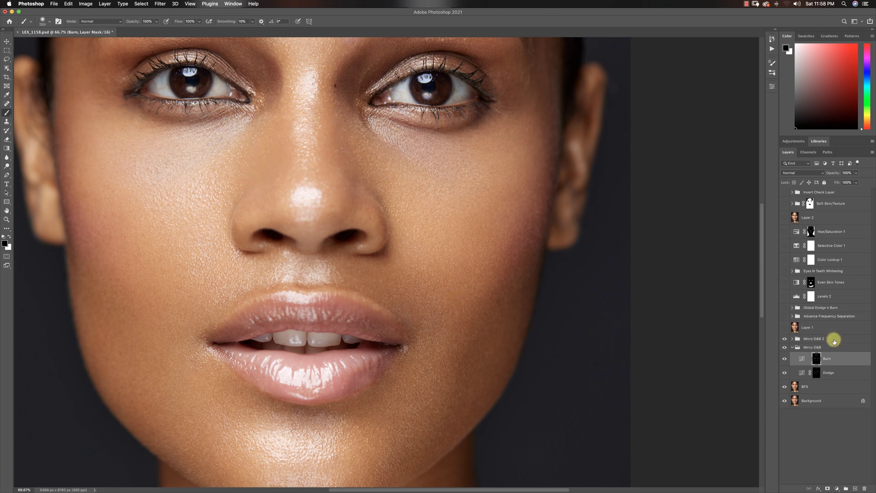
{"action": "left_click", "coordinate": [785, 340]}
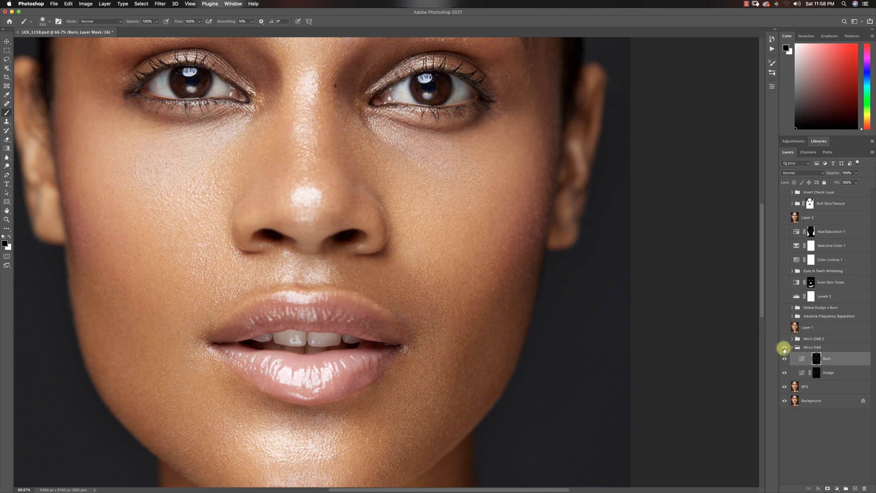
{"action": "left_click", "coordinate": [784, 347]}
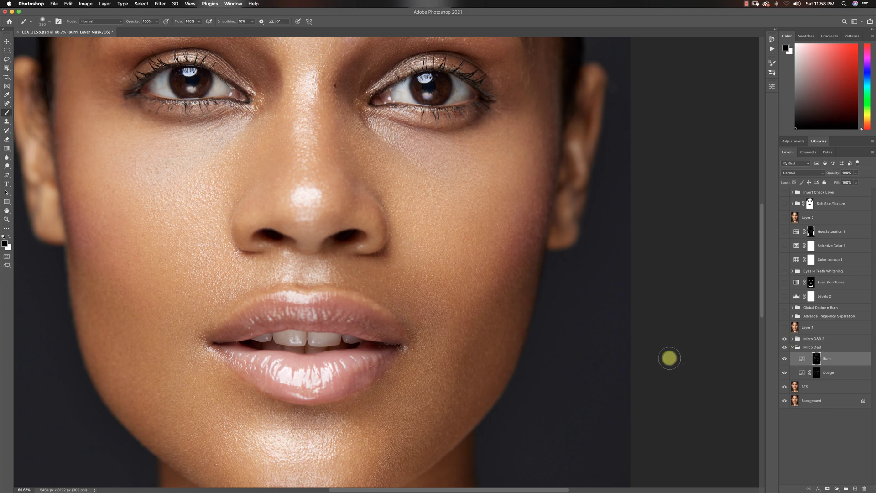
Select and turn on Layer 1 above the micro dodge and burn groups, with the whole portrait in view at 25%
{"action": "key", "text": "z"}
{"action": "left_click", "coordinate": [434, 343], "text": "alt"}
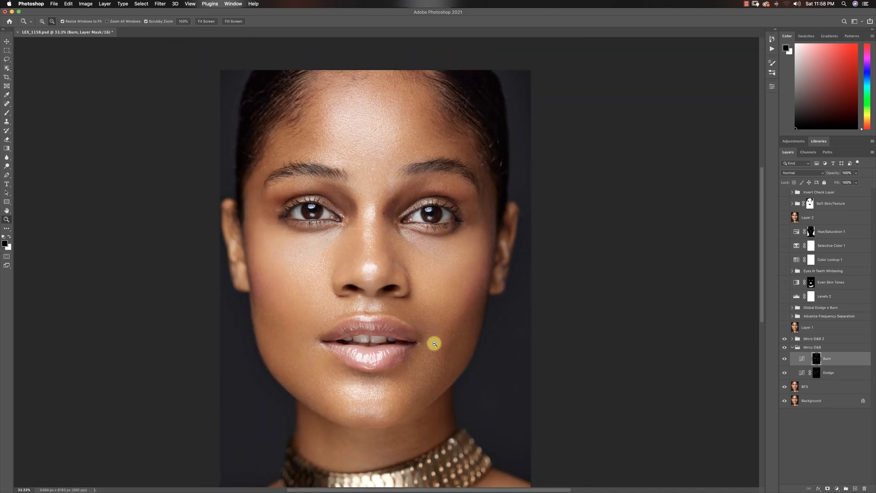
{"action": "key", "text": "b"}
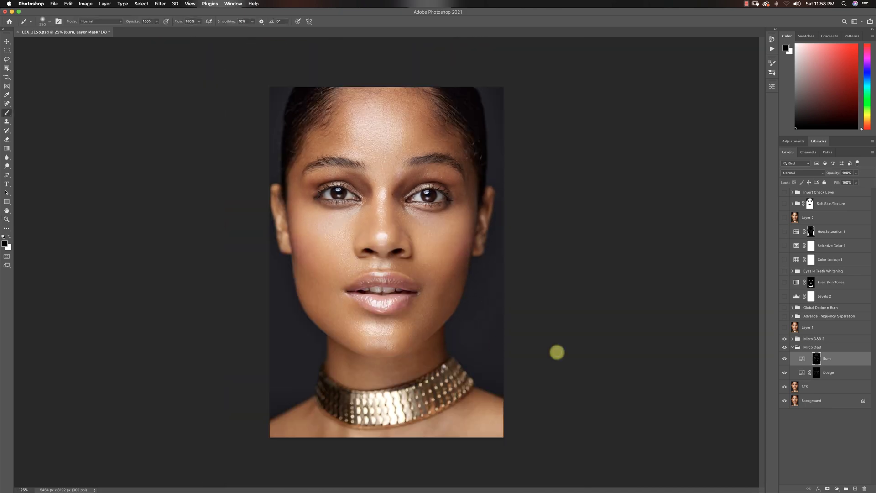
{"action": "left_click", "coordinate": [800, 329]}
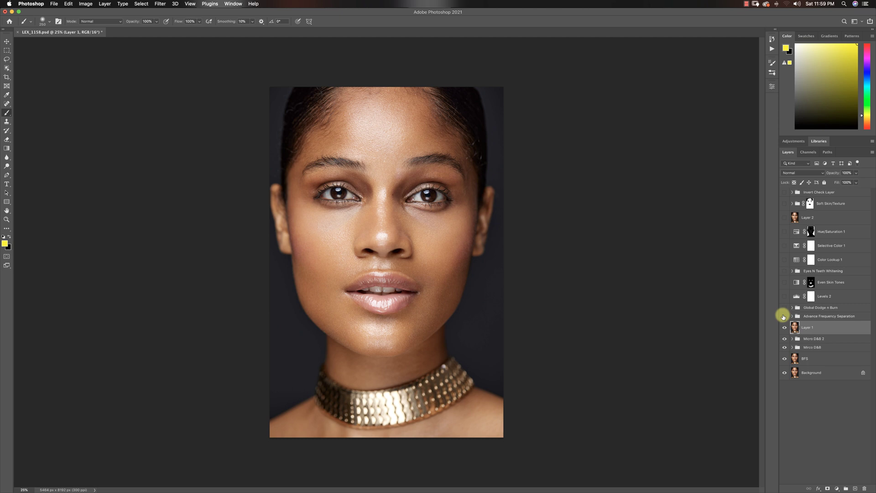
Inspect the Low FS Layer copy inside the Advance Frequency Separation group, and leave the group turned on and collapsed
{"action": "left_click", "coordinate": [793, 316]}
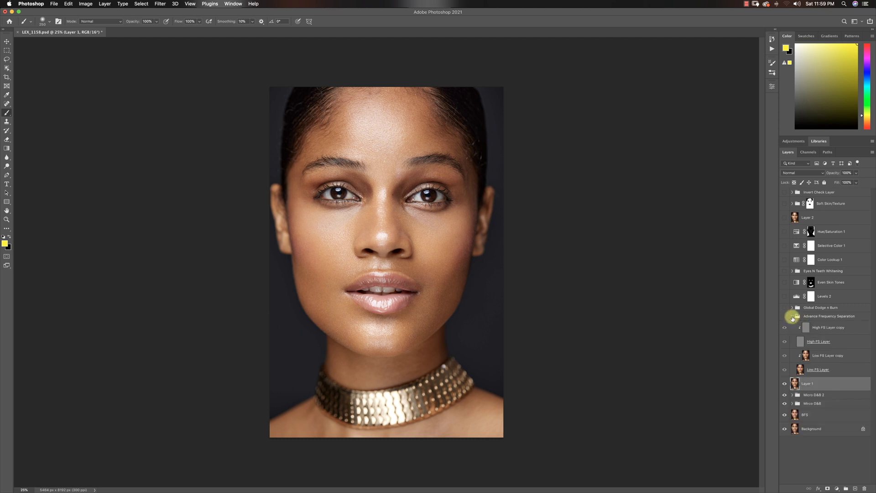
{"action": "left_click", "coordinate": [822, 356]}
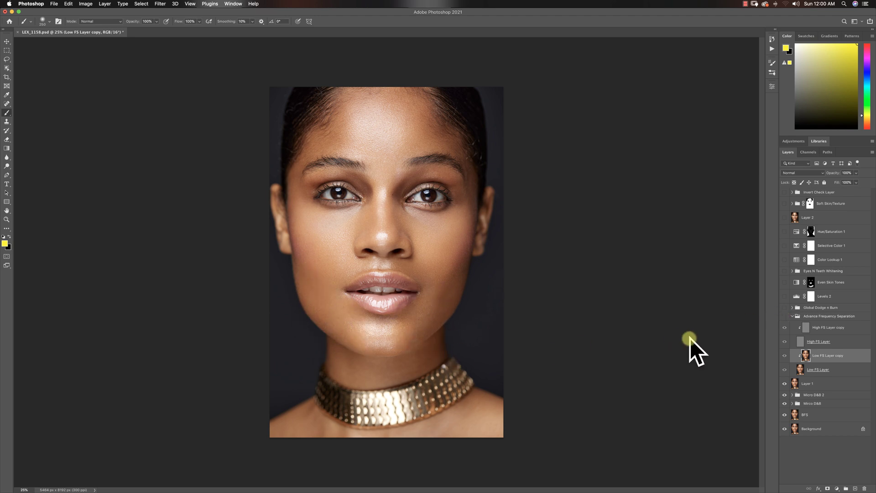
{"action": "left_click", "coordinate": [793, 317]}
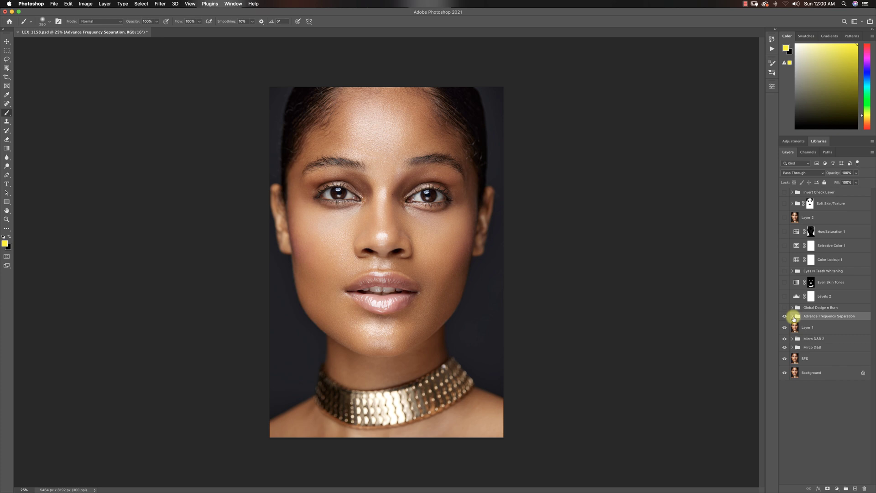
Hide Advance Frequency Separation, Layer 1, both micro D&B groups and BFS to show only the raw Background photo
{"action": "left_click", "coordinate": [785, 327]}
{"action": "left_click", "coordinate": [784, 338]}
{"action": "left_click", "coordinate": [784, 348]}
{"action": "left_click", "coordinate": [784, 358]}
{"action": "left_click", "coordinate": [784, 315]}
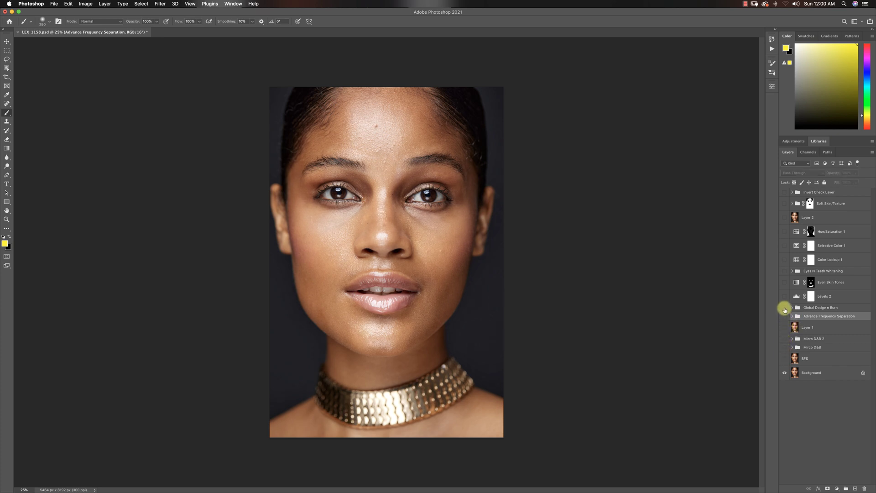
Compare the raw photo with and without the Global Dodge n Burn group, leaving the group shown
{"action": "left_click", "coordinate": [784, 308]}
{"action": "left_click", "coordinate": [784, 308]}
{"action": "left_click", "coordinate": [784, 307]}
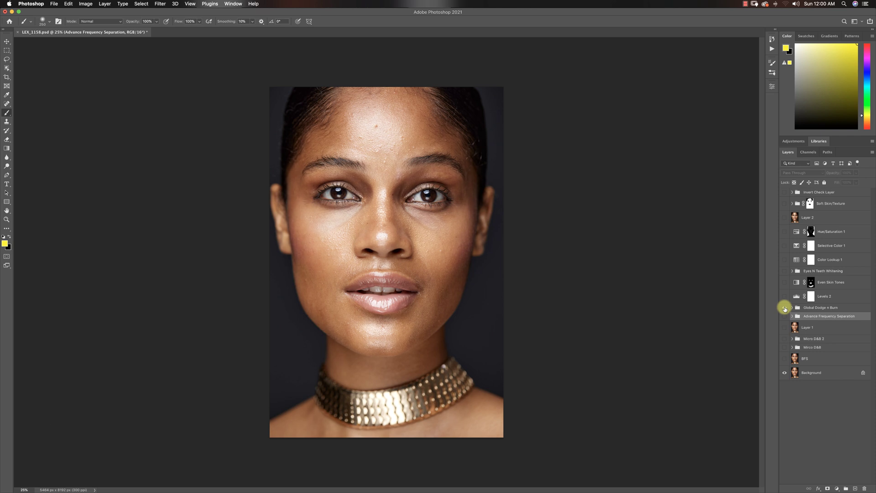
Turn the layers from Advance Frequency Separation down to BFS back on and select the Global Dodge n Burn group
{"action": "left_click", "coordinate": [785, 316]}
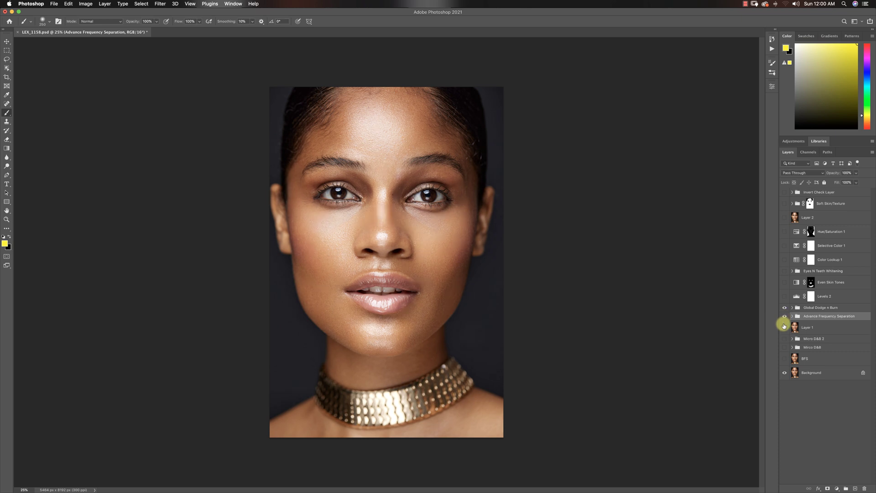
{"action": "left_click", "coordinate": [784, 327]}
{"action": "left_click", "coordinate": [784, 338]}
{"action": "left_click", "coordinate": [785, 347]}
{"action": "left_click", "coordinate": [784, 358]}
{"action": "left_click", "coordinate": [784, 308]}
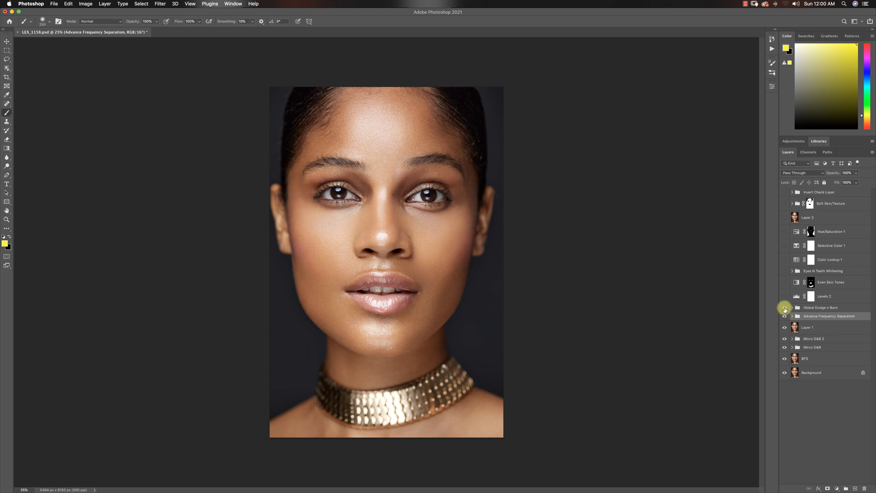
{"action": "left_click", "coordinate": [796, 307]}
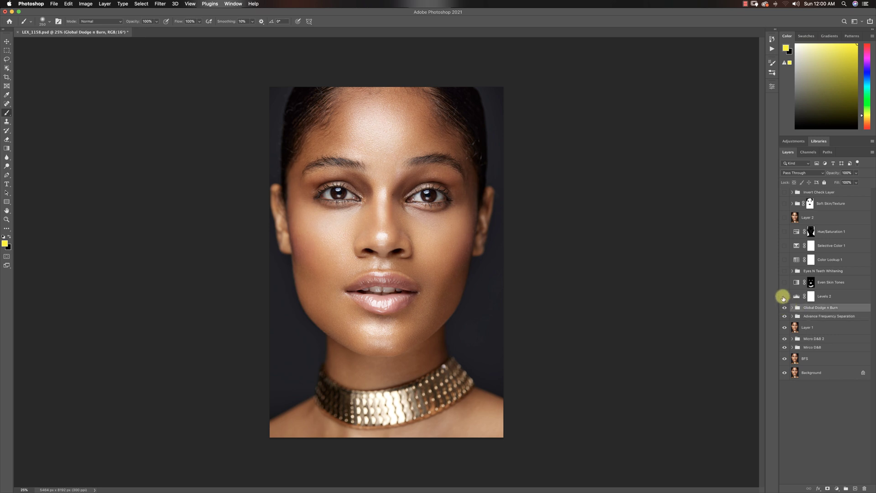
Turn on the Levels 2 layer, inspect its levels settings and compare the portrait with and without it
{"action": "left_click", "coordinate": [785, 297]}
{"action": "double_click", "coordinate": [795, 296]}
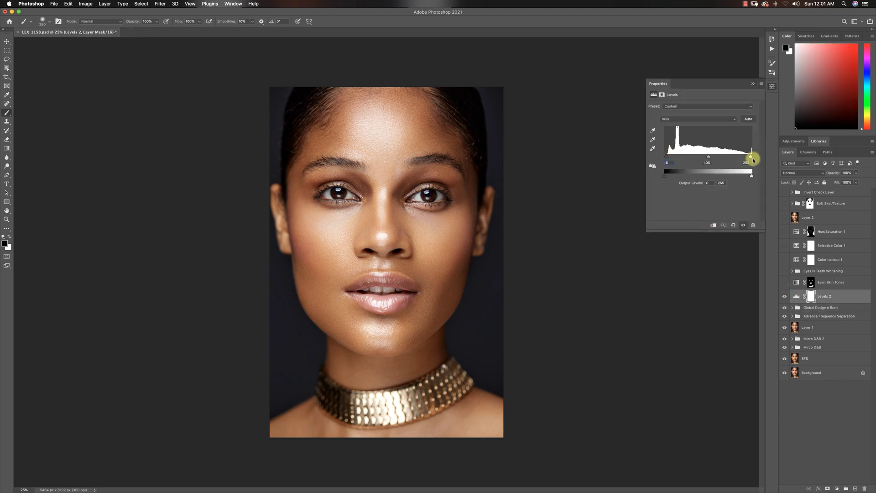
{"action": "left_click", "coordinate": [785, 297]}
{"action": "left_click", "coordinate": [784, 297]}
Select and show the Even Skin Tones gradient map and turn on the Eyes N Teeth Whitening group
{"action": "left_click", "coordinate": [839, 280]}
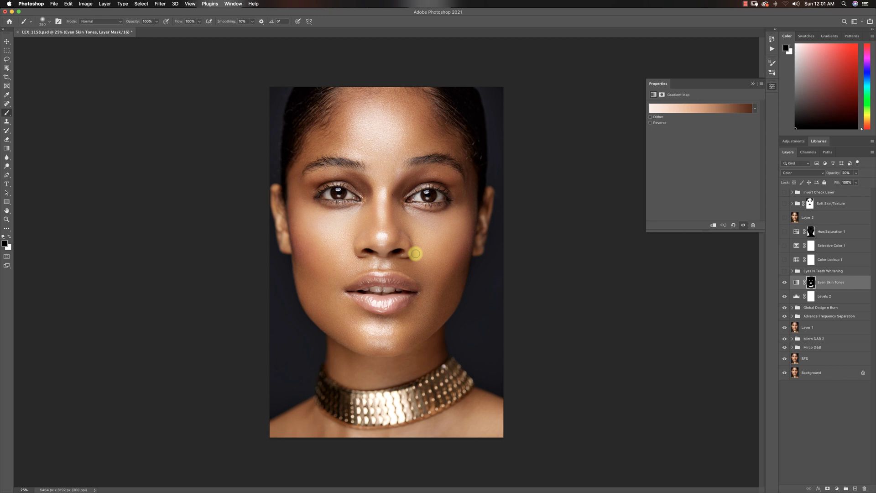
{"action": "left_click", "coordinate": [785, 273]}
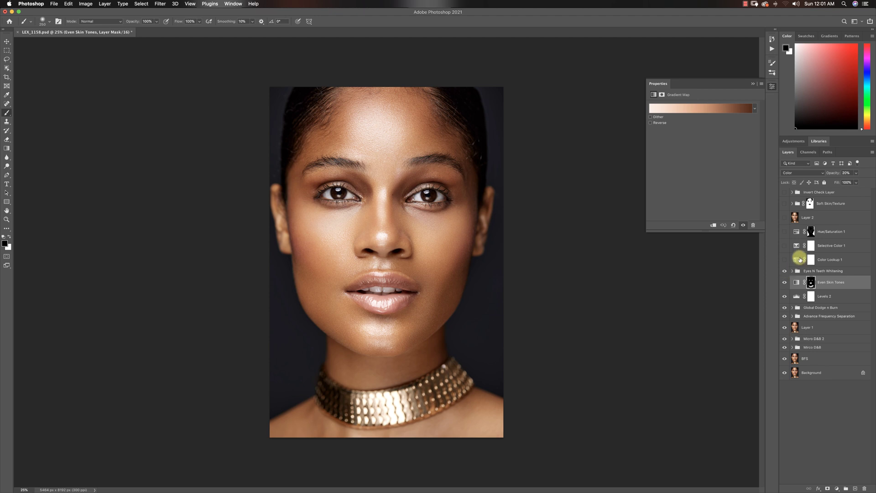
Turn on Color Lookup 1, check which 3D LUT file it uses and compare the portrait with and without it
{"action": "left_click", "coordinate": [784, 260]}
{"action": "left_click", "coordinate": [795, 260]}
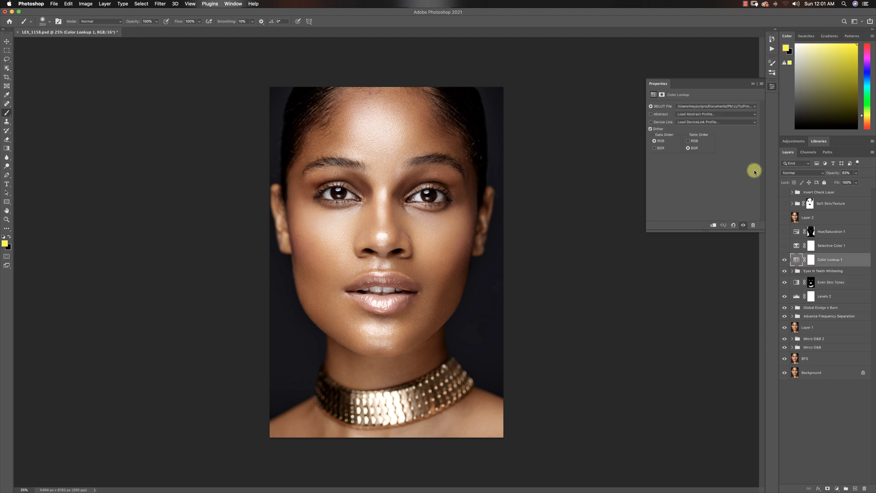
{"action": "left_click", "coordinate": [714, 107]}
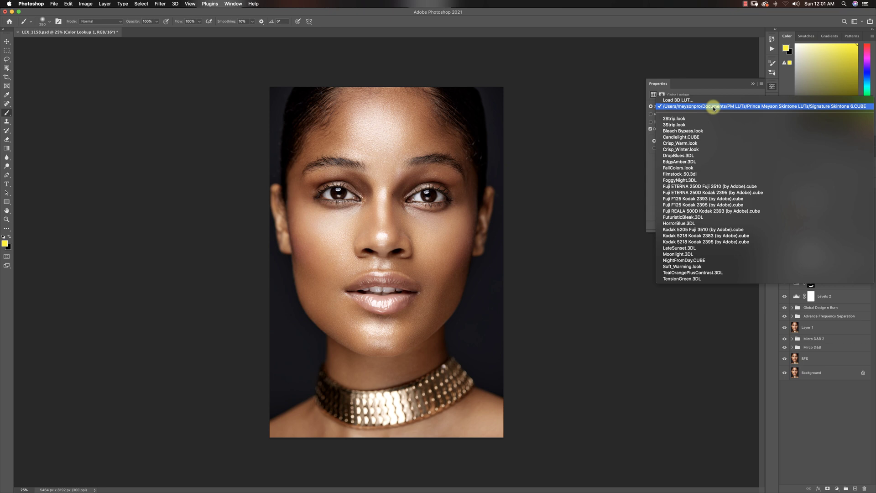
{"action": "left_click", "coordinate": [720, 86]}
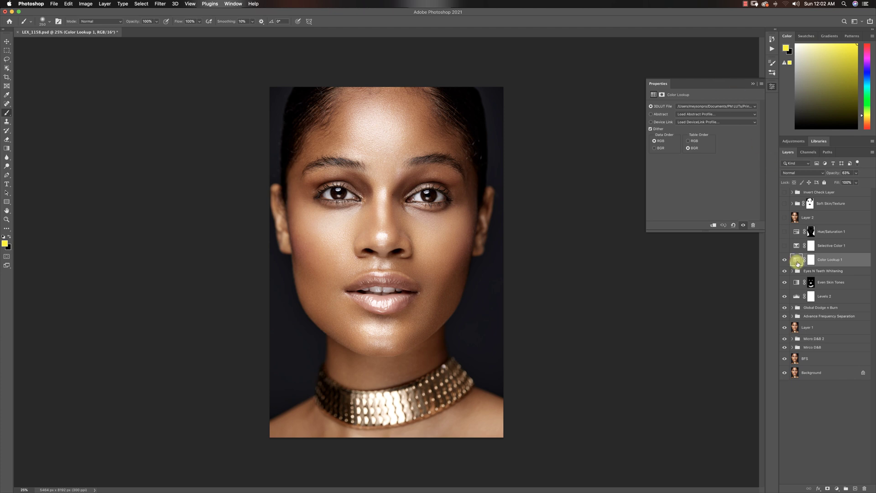
{"action": "left_click", "coordinate": [785, 261]}
{"action": "left_click", "coordinate": [785, 261]}
Show Selective Color 1 and Hue/Saturation 1, and compare the background colour with and without the Hue/Saturation layer
{"action": "left_click", "coordinate": [825, 231]}
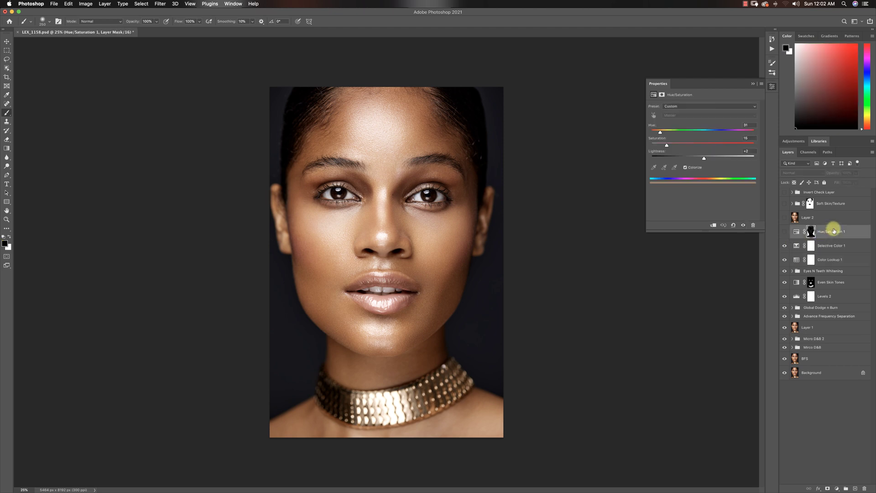
{"action": "left_click", "coordinate": [785, 232]}
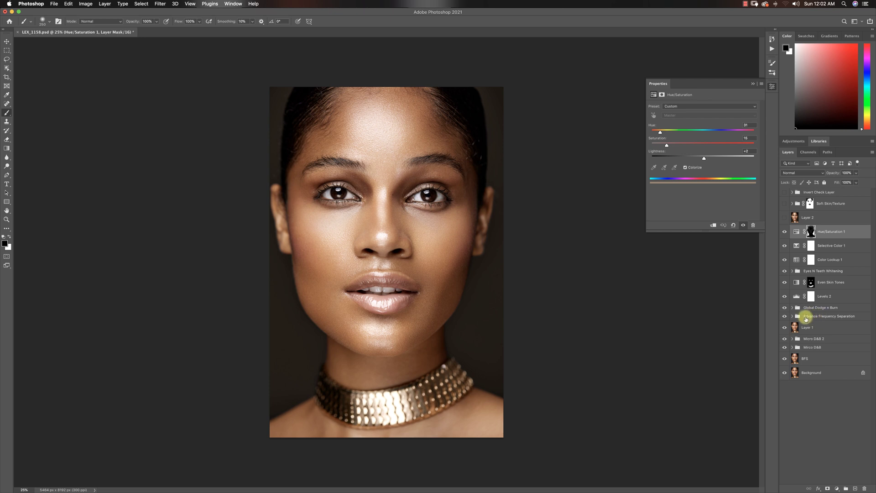
{"action": "left_click", "coordinate": [784, 233]}
{"action": "left_click", "coordinate": [784, 232]}
{"action": "left_click", "coordinate": [143, 3]}
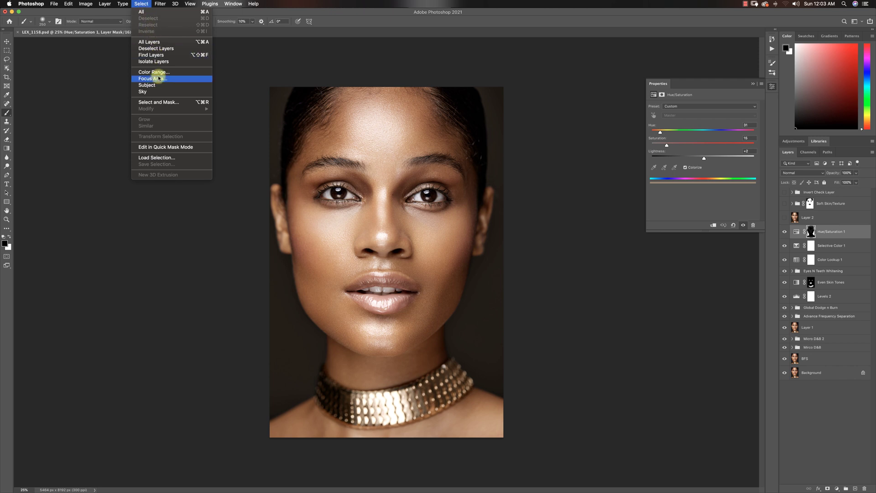
{"action": "left_click", "coordinate": [348, 22]}
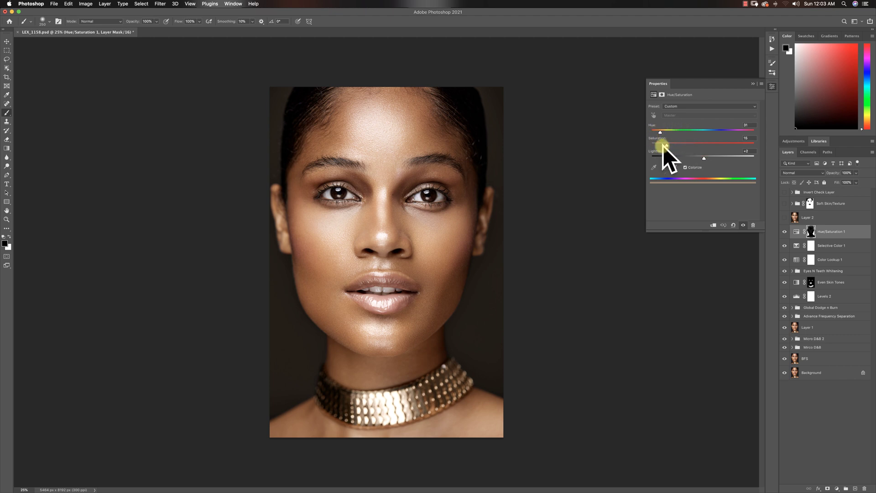
Compare the portrait's background colour once more with Hue/Saturation 1 hidden and shown
{"action": "left_click", "coordinate": [785, 232]}
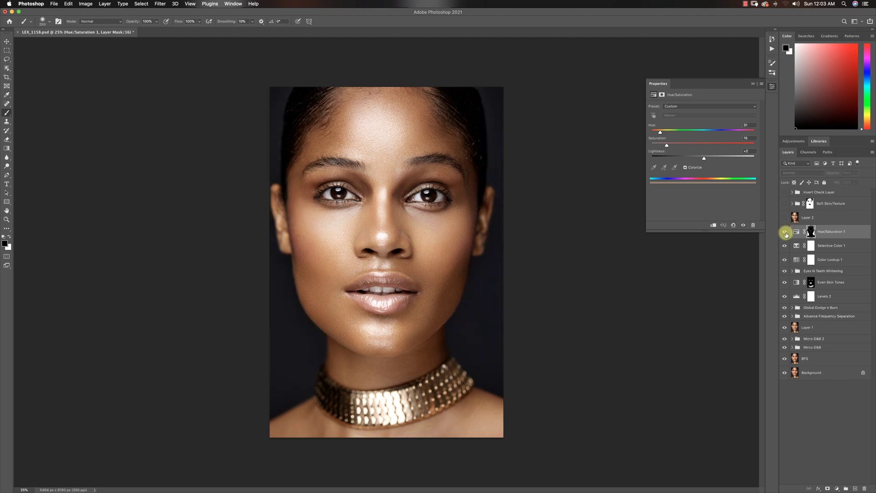
{"action": "left_click", "coordinate": [784, 232]}
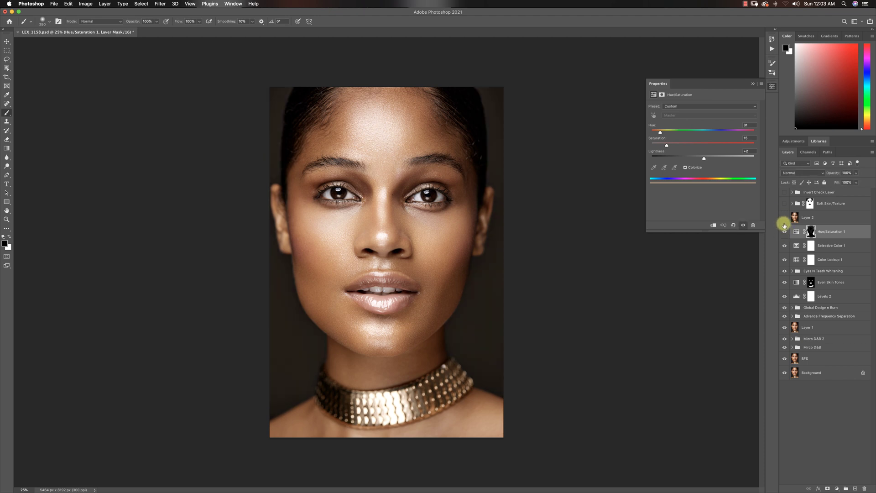
Select and show Layer 2, compare the portrait with and without it, and inspect the face at 50% zoom
{"action": "left_click", "coordinate": [807, 219]}
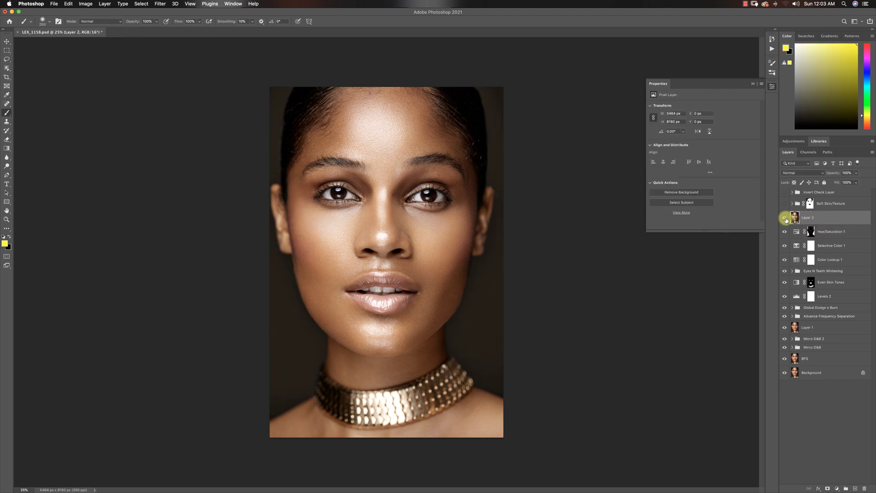
{"action": "left_click", "coordinate": [159, 3]}
{"action": "left_click", "coordinate": [376, 4]}
{"action": "left_click", "coordinate": [785, 218]}
{"action": "left_click", "coordinate": [786, 219]}
{"action": "key", "text": "z"}
{"action": "left_click", "coordinate": [439, 260]}
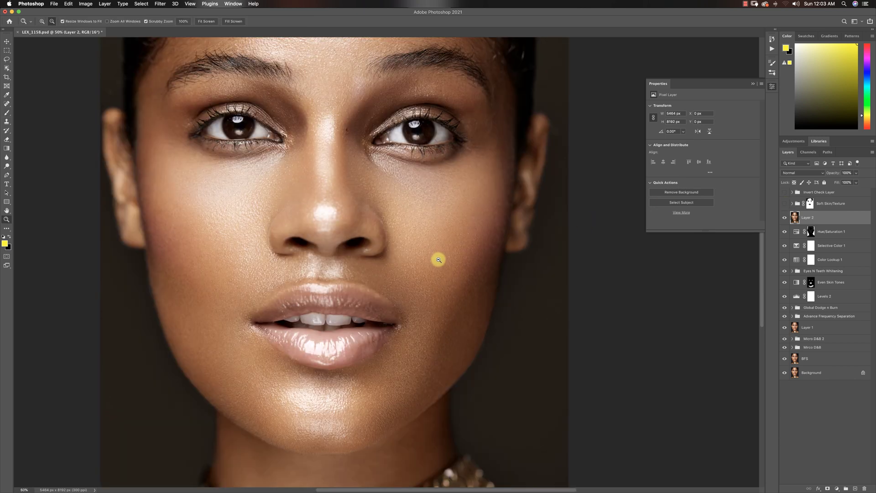
{"action": "key", "text": "b"}
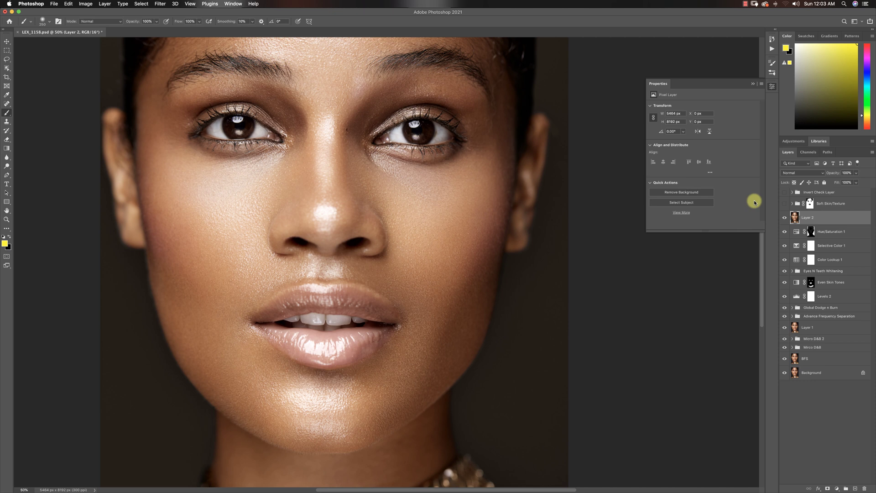
Turn on the Soft Skin/Texture group and check the softened skin across the whole portrait
{"action": "left_click", "coordinate": [784, 204]}
{"action": "key", "text": "z"}
{"action": "left_click", "coordinate": [401, 235], "text": "alt"}
{"action": "left_click", "coordinate": [400, 236], "text": "alt"}
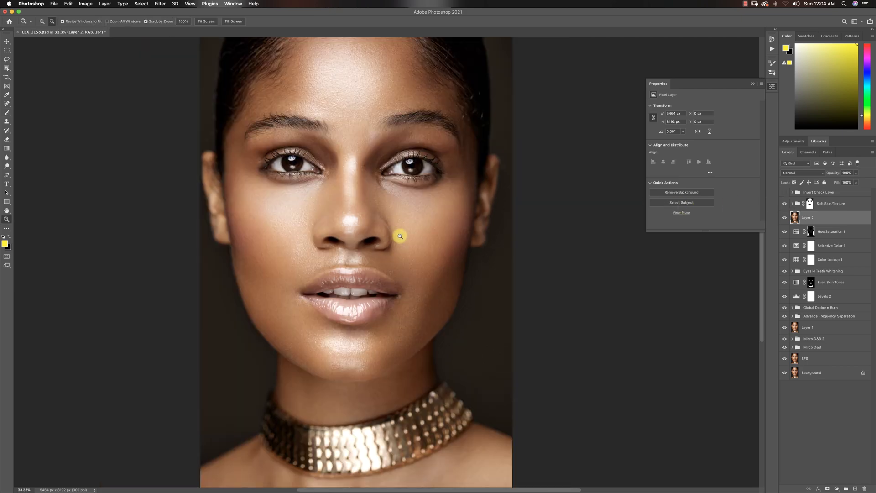
{"action": "left_click", "coordinate": [400, 236], "text": "alt"}
{"action": "left_click", "coordinate": [401, 236], "text": "alt"}
{"action": "key", "text": "b"}
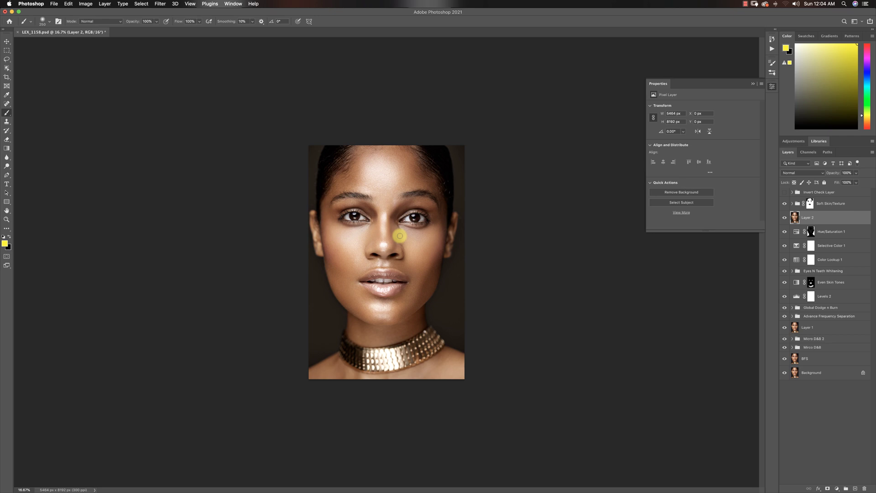
Compare the skin texture around the nose, lips and cheeks with and without Layer 2 at 66.7% zoom
{"action": "key", "text": "z"}
{"action": "left_click", "coordinate": [371, 242]}
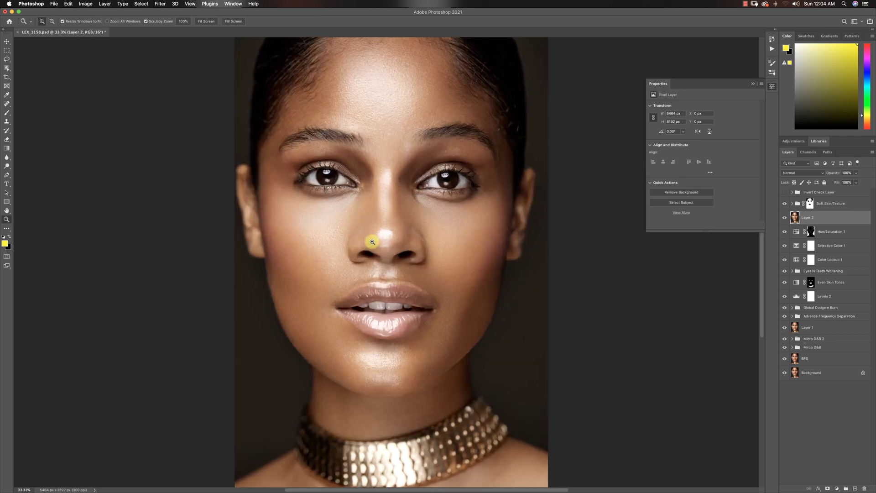
{"action": "left_click", "coordinate": [371, 242]}
{"action": "key", "text": "b"}
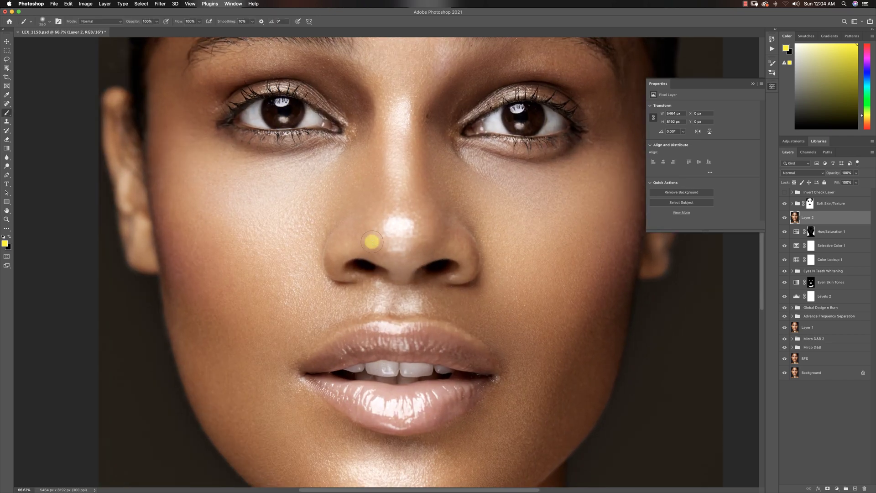
{"action": "scroll", "coordinate": [387, 260], "scroll_direction": "down", "scroll_amount": 3}
{"action": "scroll", "coordinate": [387, 260], "scroll_direction": "right", "scroll_amount": 1}
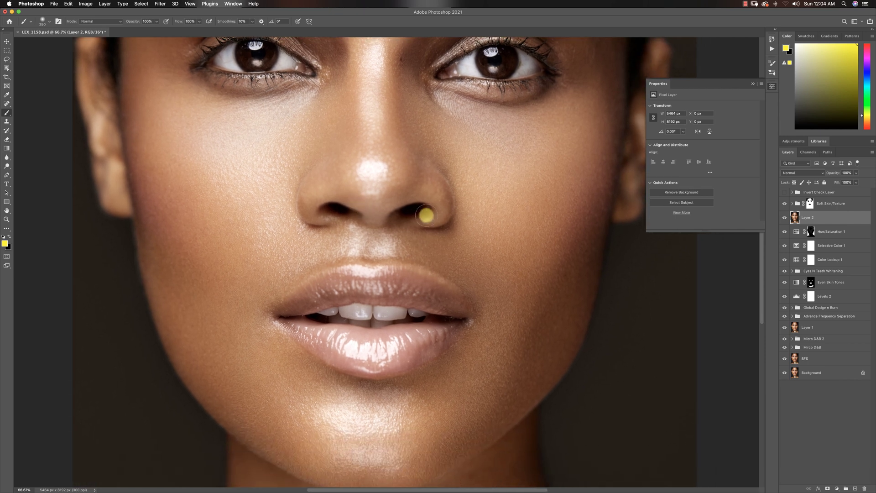
{"action": "left_click", "coordinate": [785, 218]}
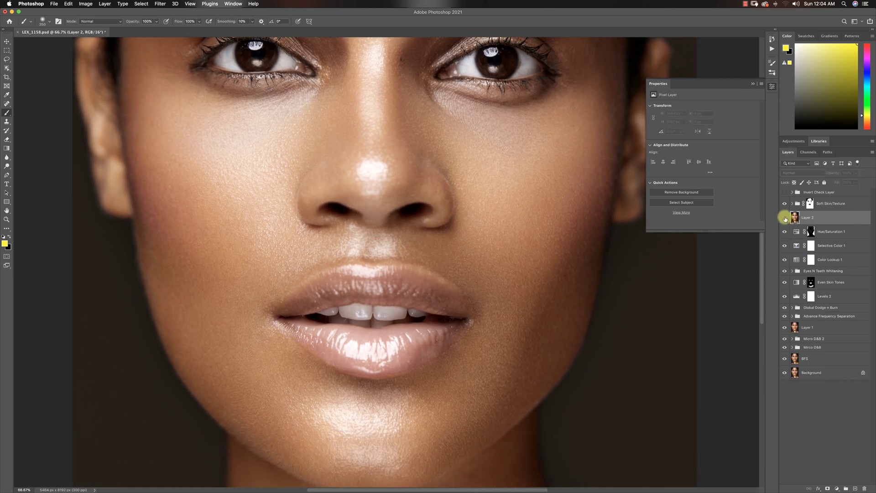
{"action": "left_click", "coordinate": [784, 218]}
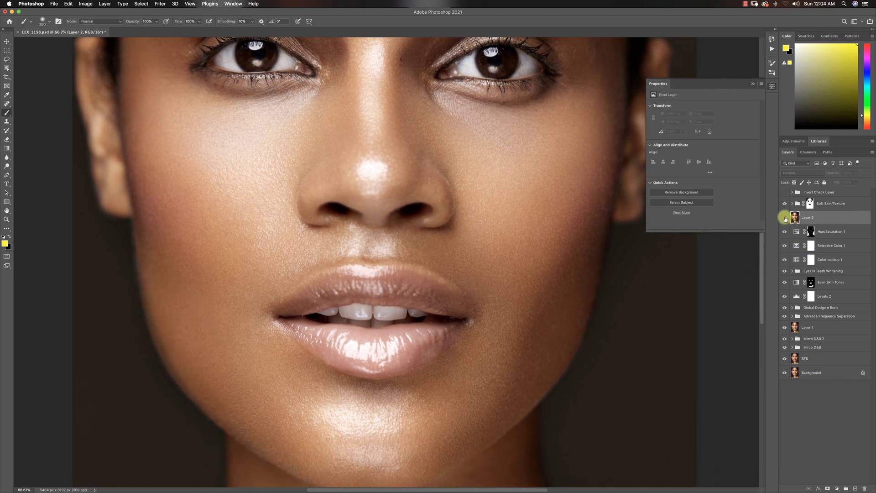
{"action": "left_click", "coordinate": [785, 217]}
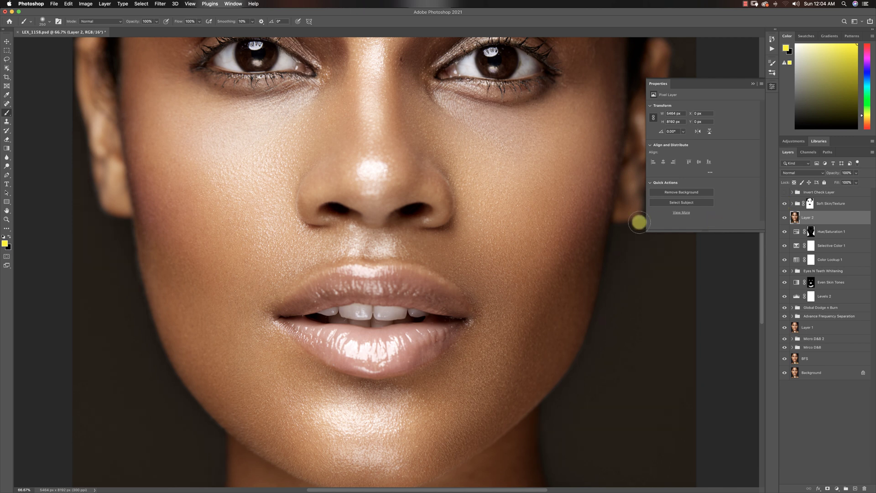
Compare the fully retouched face at 50% zoom with the Background layer shown on its own, leaving the retouching layers visible
{"action": "key", "text": "z"}
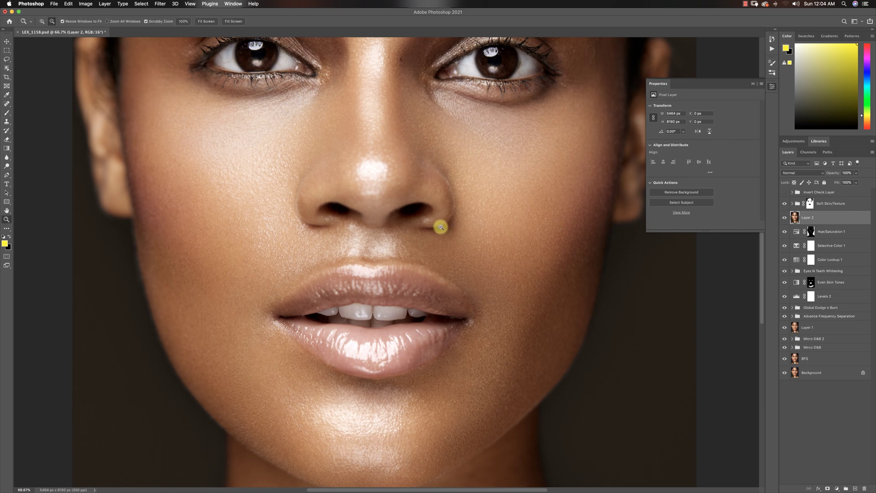
{"action": "left_click", "coordinate": [441, 228], "text": "alt"}
{"action": "left_click", "coordinate": [441, 227], "text": "alt"}
{"action": "left_click", "coordinate": [441, 228], "text": "alt"}
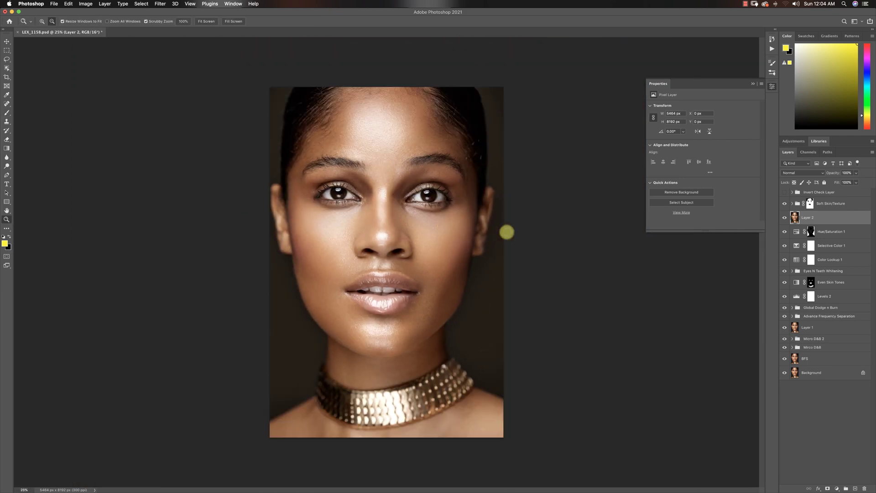
{"action": "key", "text": "b"}
{"action": "key", "text": "z"}
{"action": "left_click", "coordinate": [364, 225]}
{"action": "left_click", "coordinate": [362, 225]}
{"action": "key", "text": "b"}
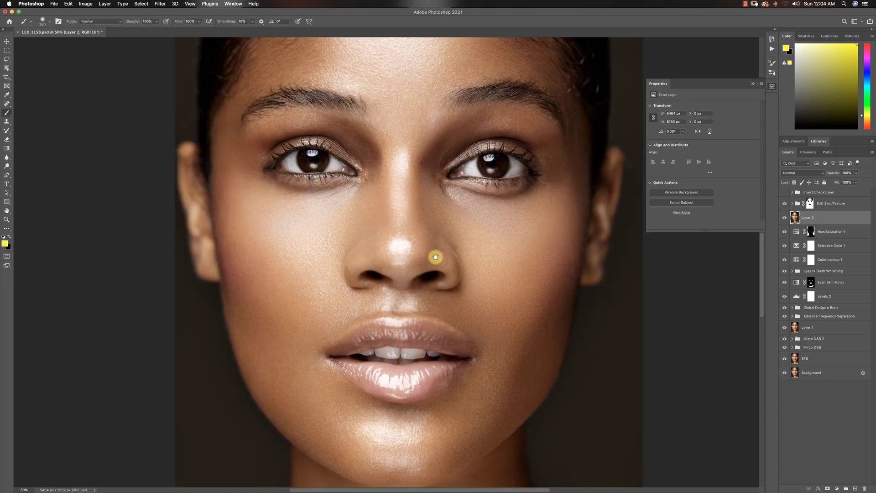
{"action": "left_click_drag", "start_coordinate": [434, 254], "coordinate": [398, 222]}
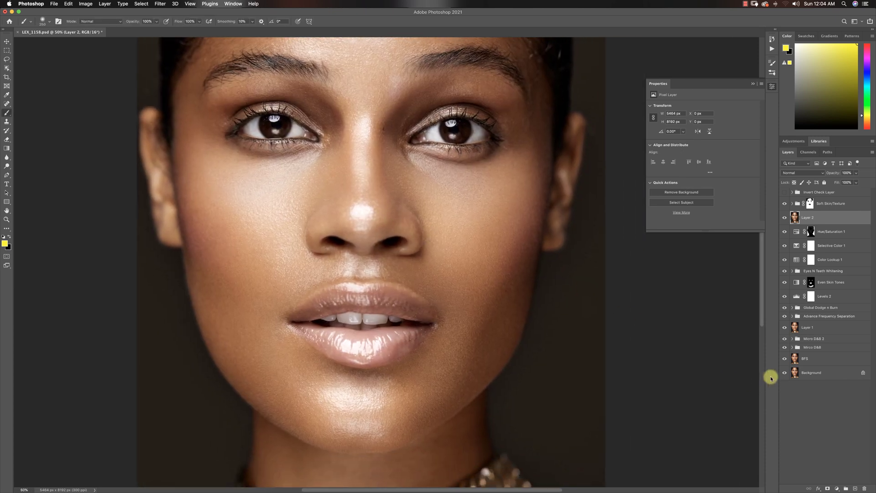
{"action": "left_click", "coordinate": [785, 372], "text": "alt"}
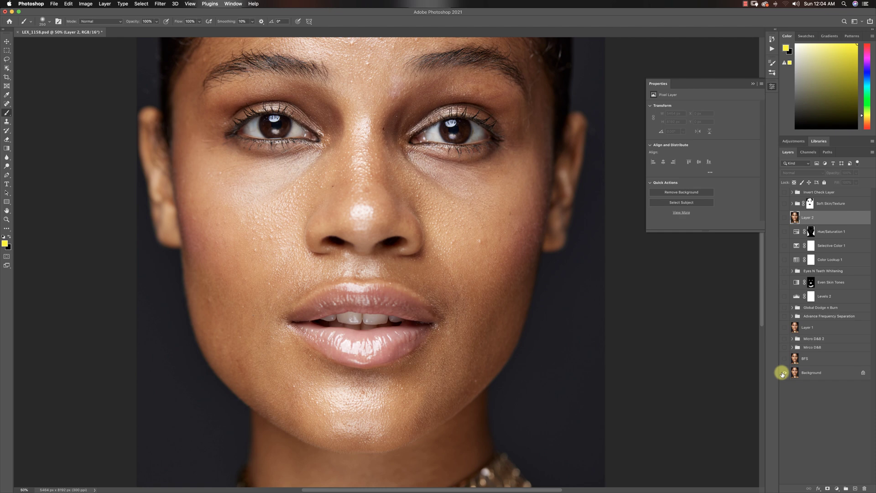
{"action": "left_click", "coordinate": [783, 373], "text": "alt"}
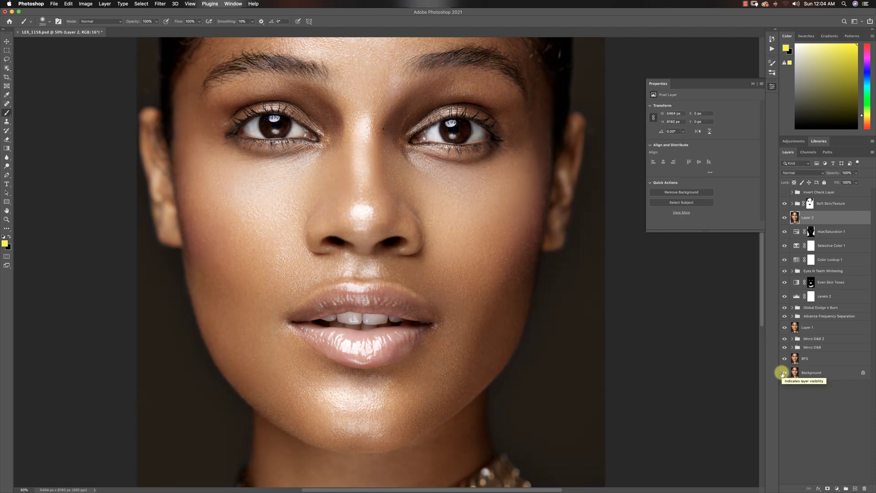
{"action": "left_click", "coordinate": [783, 373], "text": "alt"}
{"action": "left_click", "coordinate": [783, 372], "text": "alt"}
Examine the whole retouched portrait at 16.7% and 25% zoom
{"action": "key", "text": "z"}
{"action": "left_click", "coordinate": [475, 297], "text": "alt"}
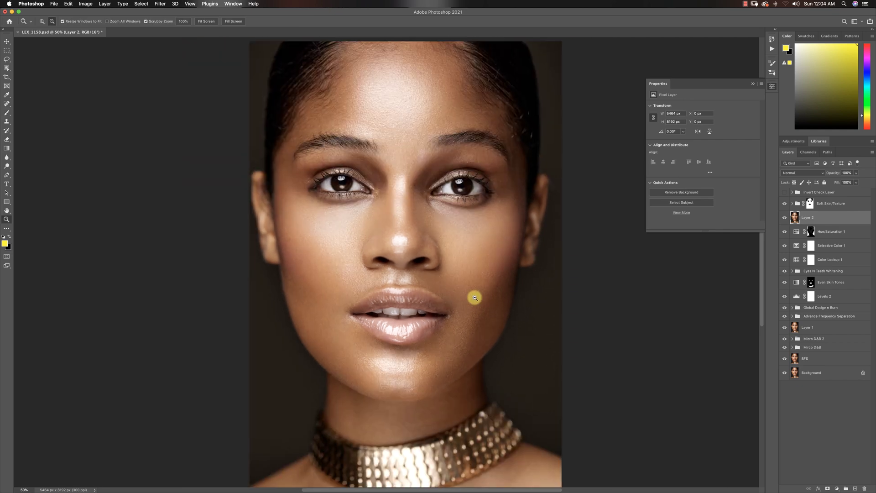
{"action": "left_click", "coordinate": [467, 301], "text": "alt"}
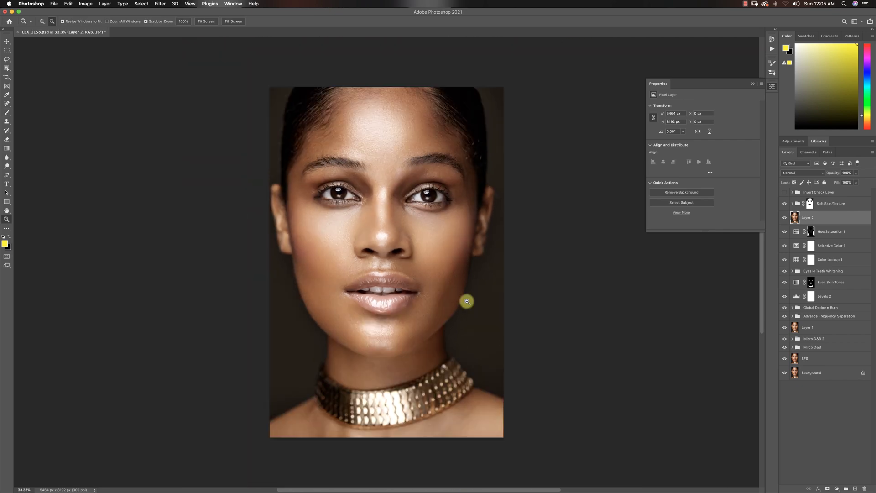
{"action": "key", "text": "b"}
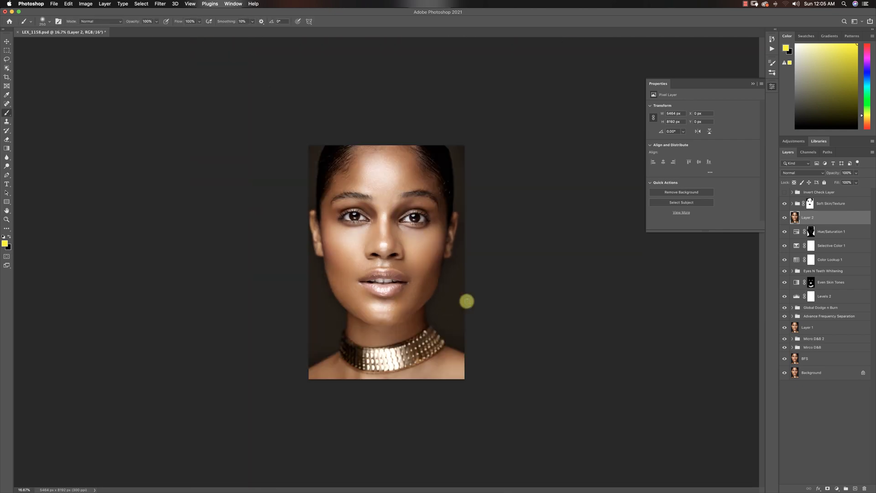
{"action": "key", "text": "z"}
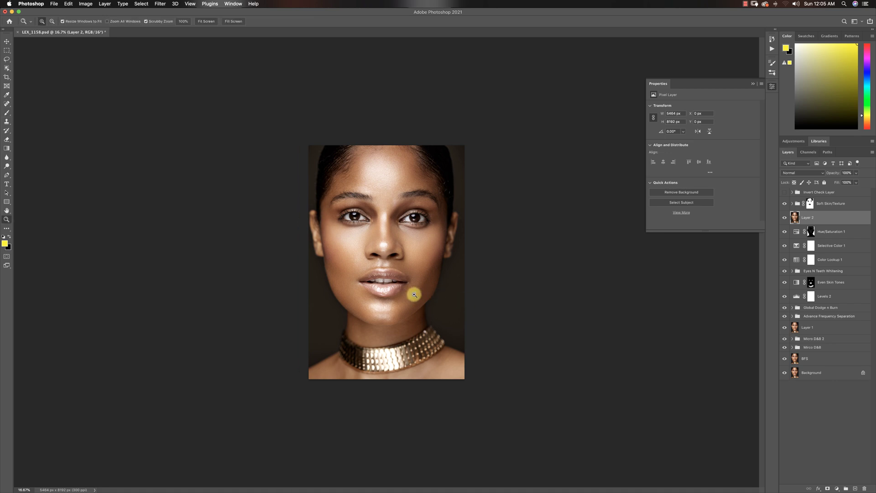
{"action": "left_click", "coordinate": [407, 287]}
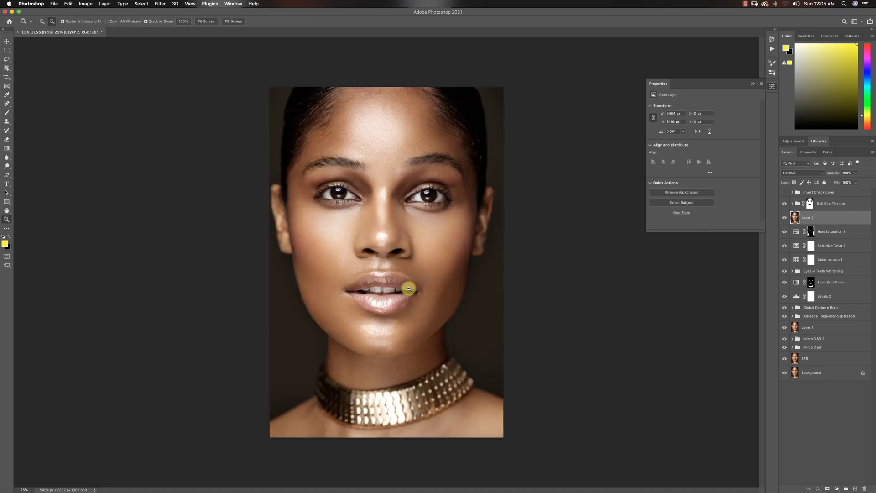